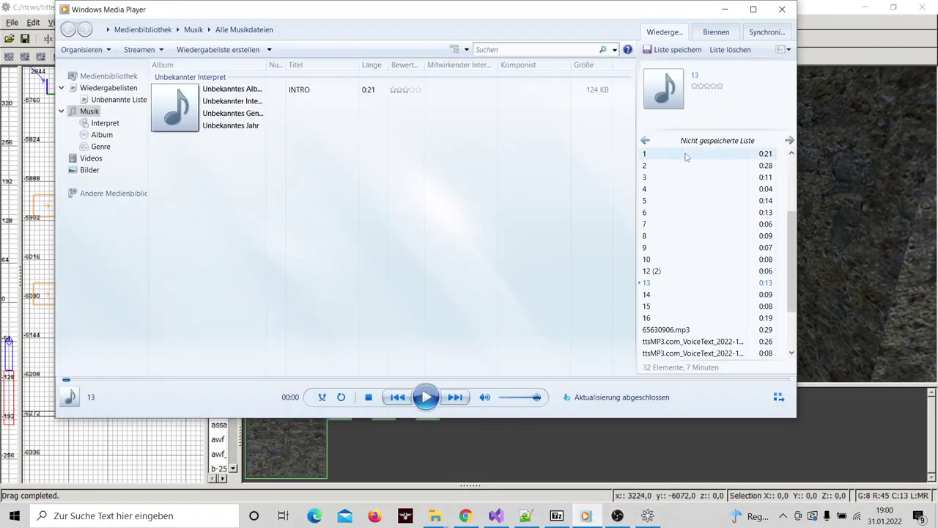
# Play track 1 in Windows Media Player, then minimize it to reveal GtkRadiant
pyautogui.doubleClick(685, 156)
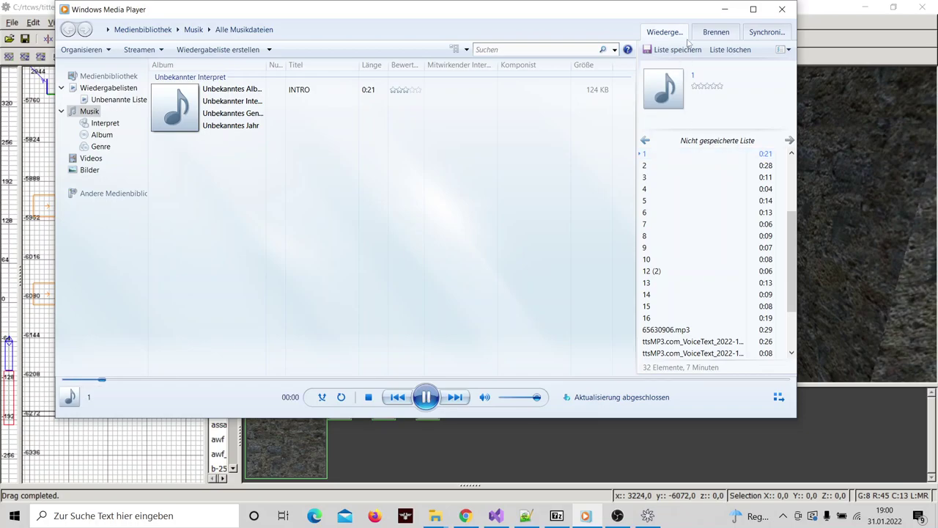
pyautogui.click(724, 9)
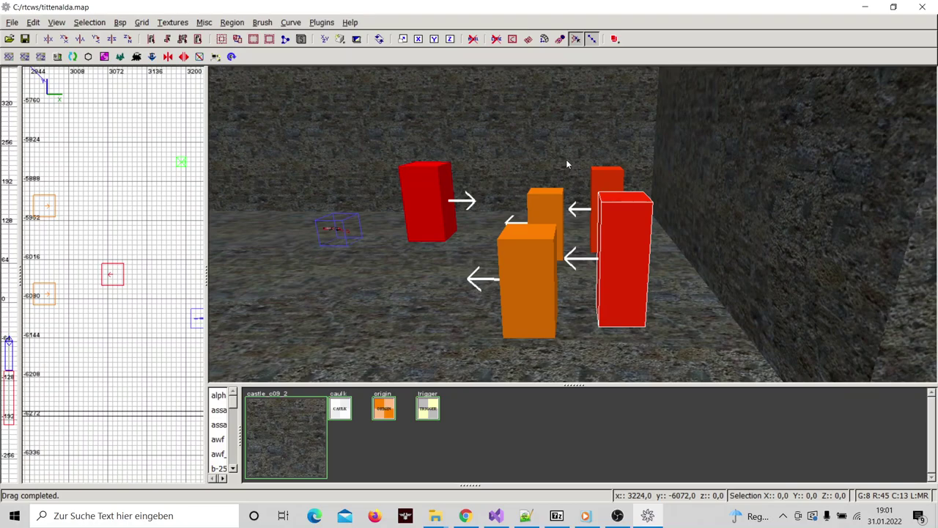
# Inspect the character entity's popup key set to dia_sarah, then bring Notepad++ forward
pyautogui.press('n')
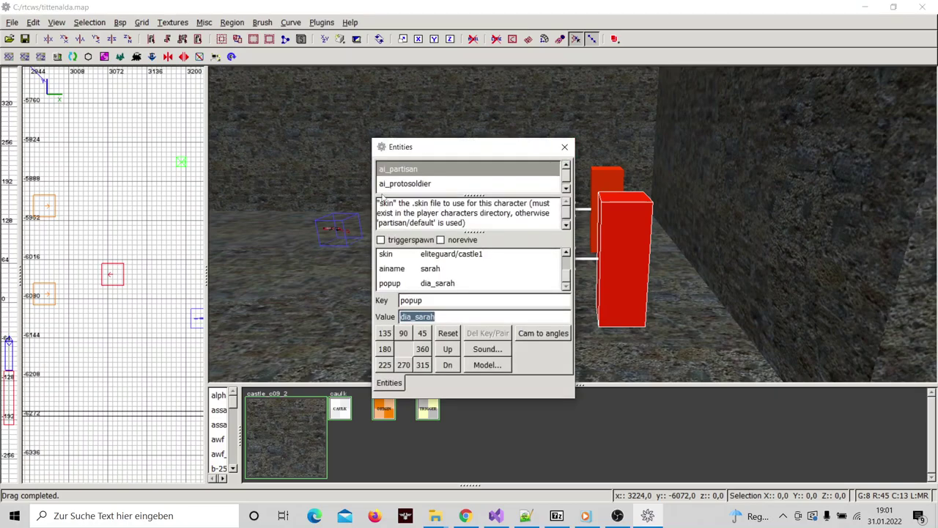
pyautogui.click(415, 316)
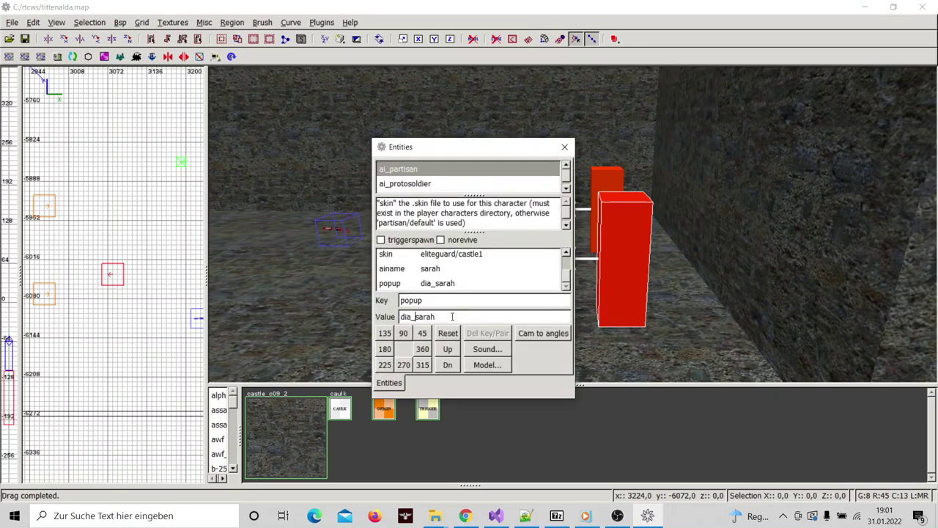
pyautogui.hotkey('shift', 'Tab')
pyautogui.tripleClick(459, 316)
pyautogui.click(519, 516)
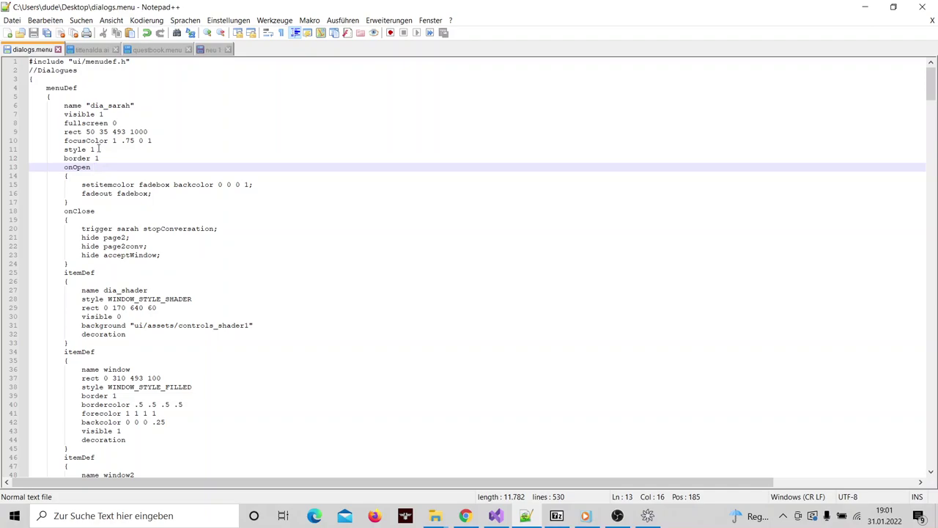
# Highlight the dia_sarah menu name, the hau and hay itemDefs, and 'trigger sarah noperv'
pyautogui.moveTo(91, 106); pyautogui.dragTo(132, 105)
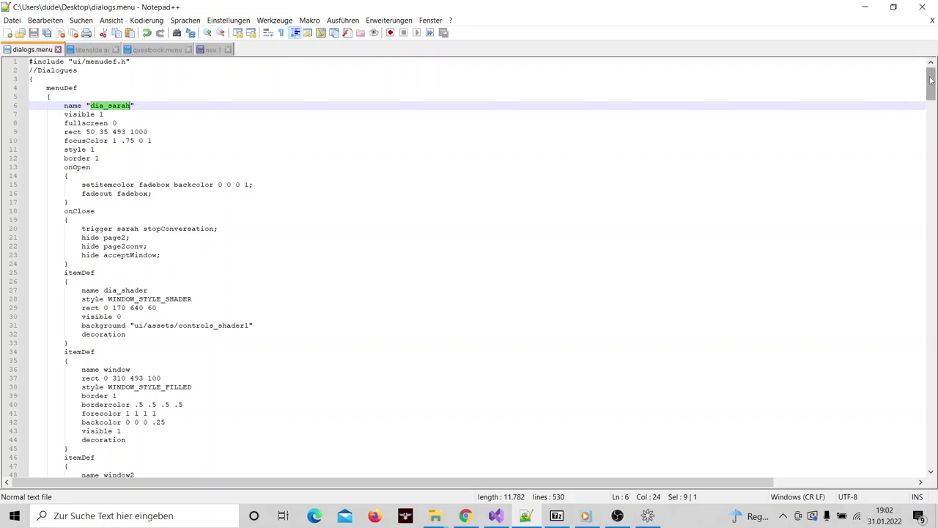
pyautogui.moveTo(931, 79); pyautogui.dragTo(930, 122)
pyautogui.moveTo(67, 88); pyautogui.dragTo(373, 421)
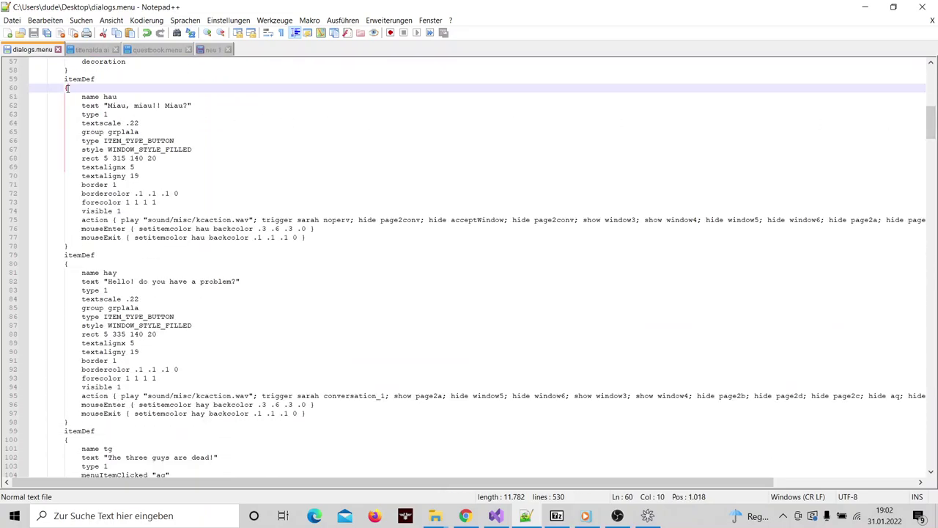
pyautogui.click(259, 220)
pyautogui.moveTo(259, 220); pyautogui.dragTo(354, 220)
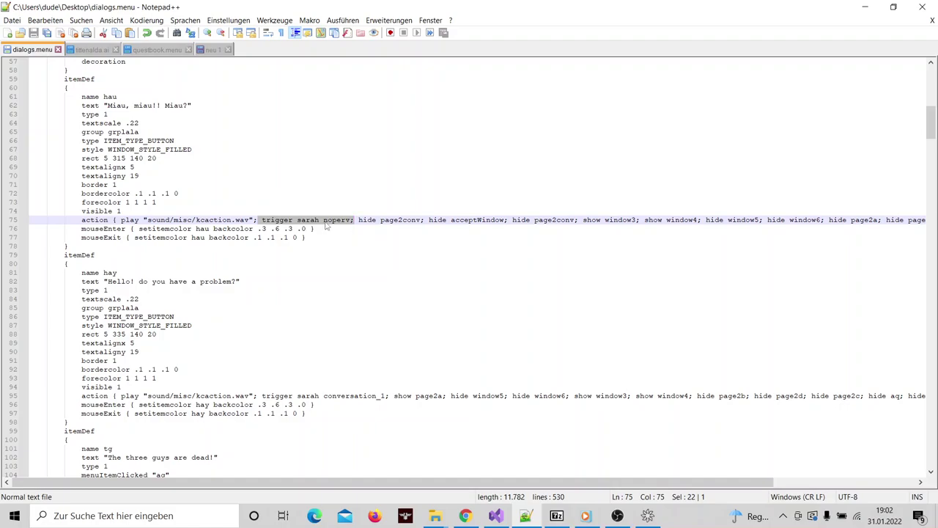
pyautogui.click(91, 49)
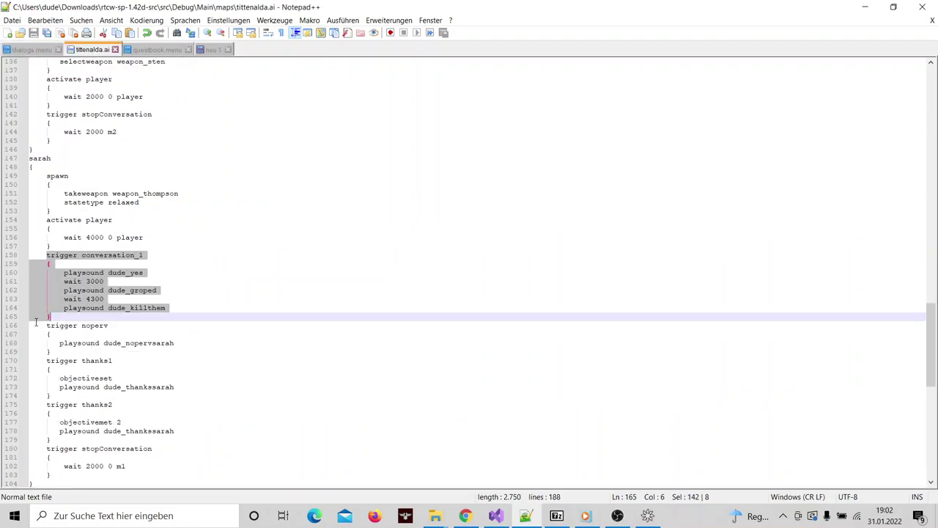
pyautogui.moveTo(44, 324); pyautogui.dragTo(82, 353)
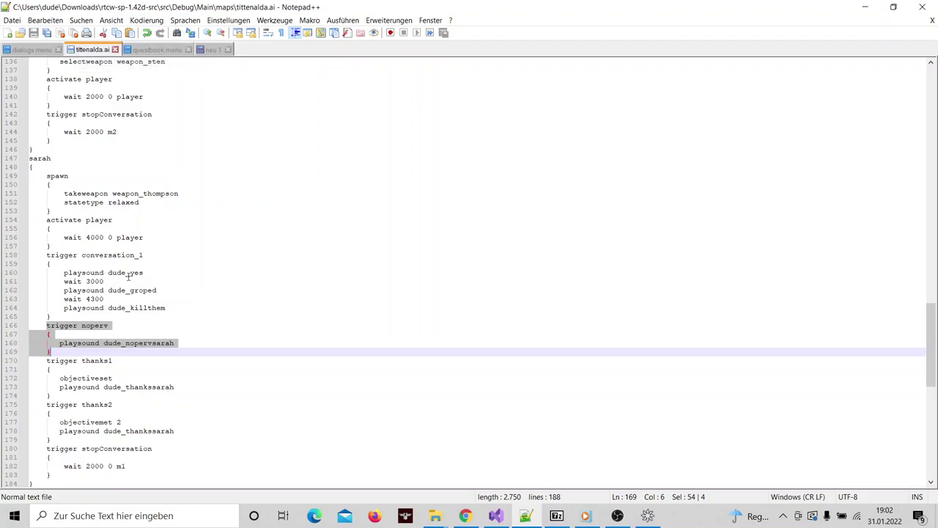
pyautogui.click(30, 49)
pyautogui.scroll(-2, 268, 293)
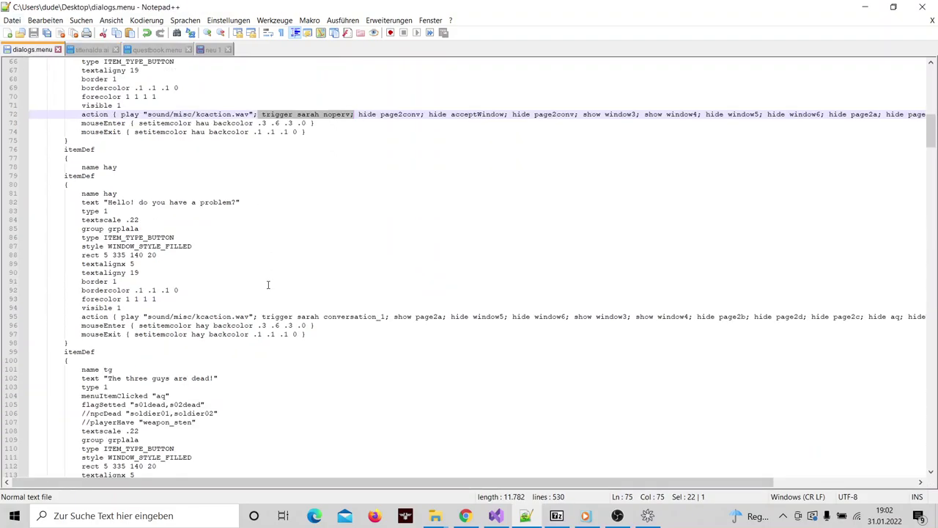
pyautogui.moveTo(79, 167); pyautogui.dragTo(370, 322)
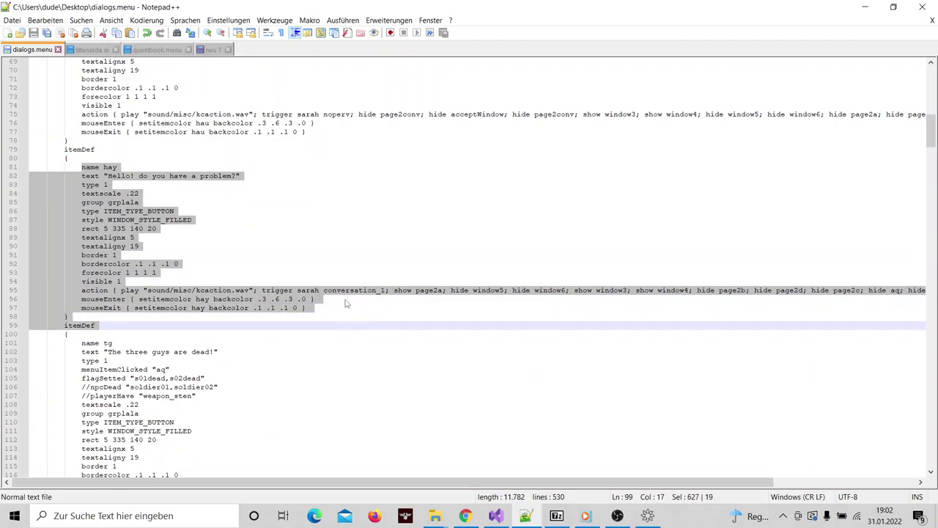
pyautogui.click(346, 302)
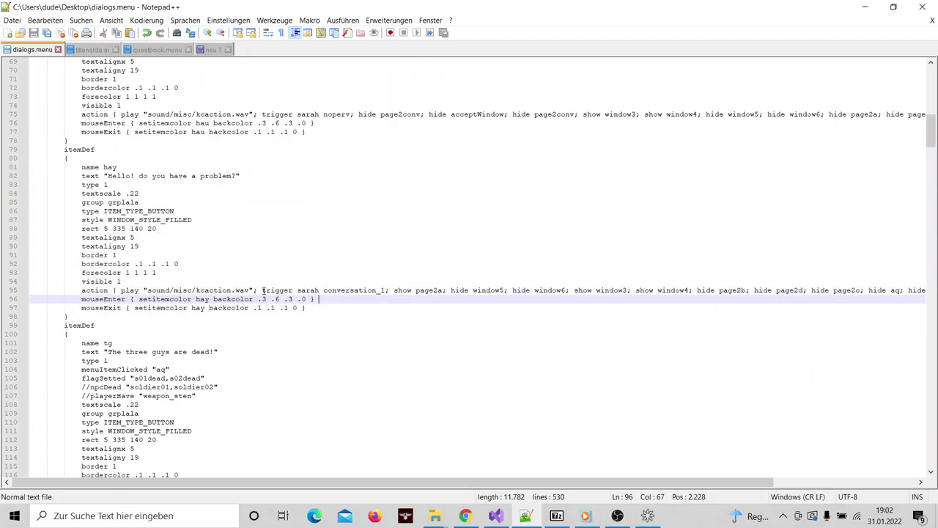
pyautogui.moveTo(263, 290); pyautogui.dragTo(387, 290)
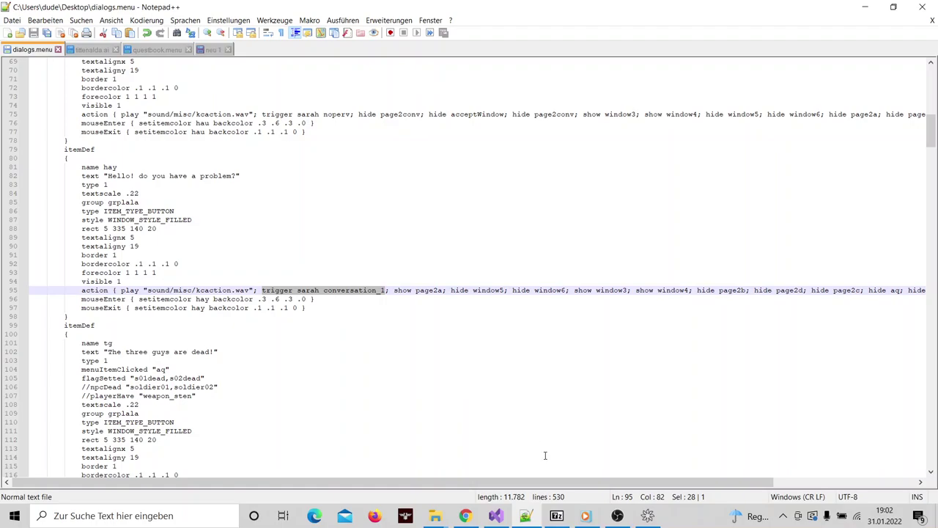
pyautogui.click(585, 515)
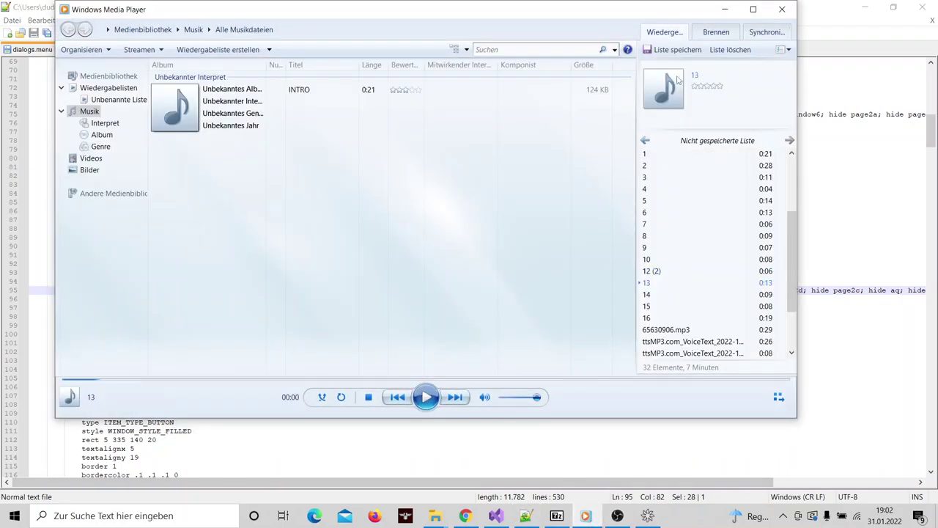
pyautogui.click(724, 8)
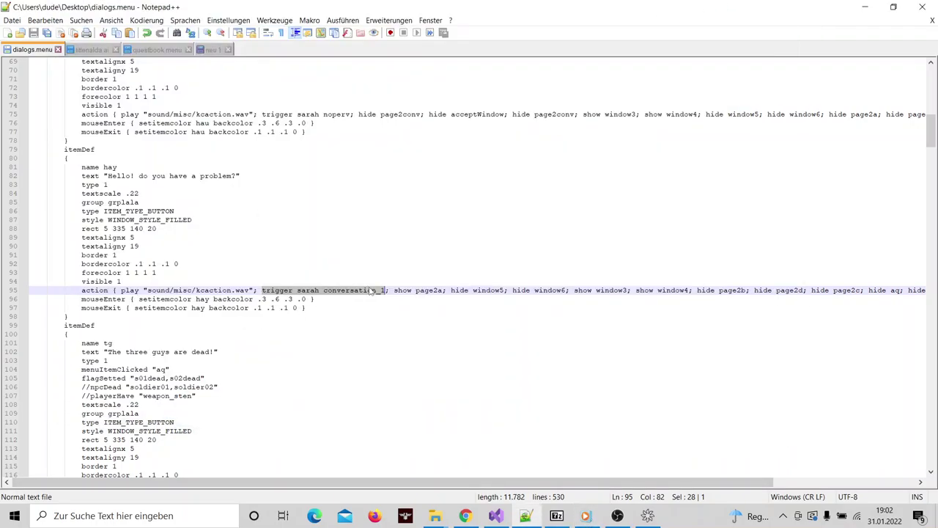
pyautogui.click(89, 49)
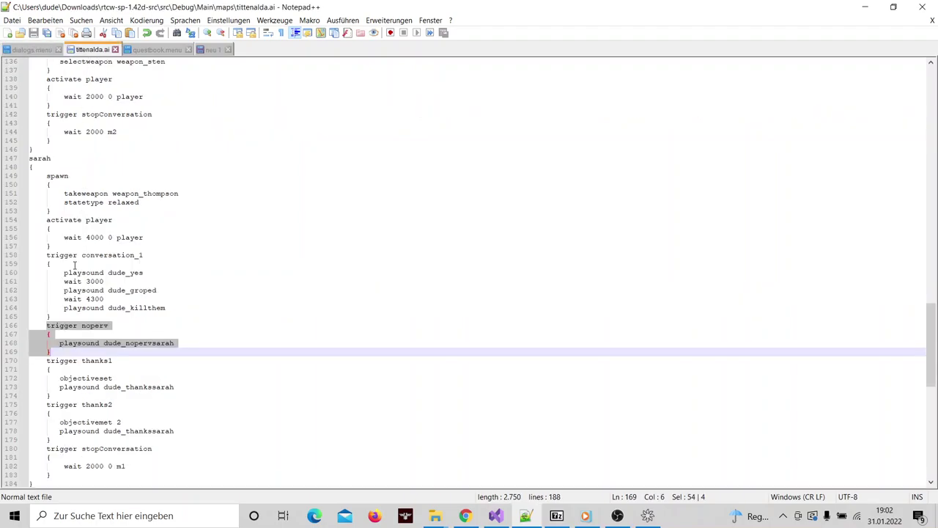
pyautogui.moveTo(46, 255); pyautogui.dragTo(148, 317)
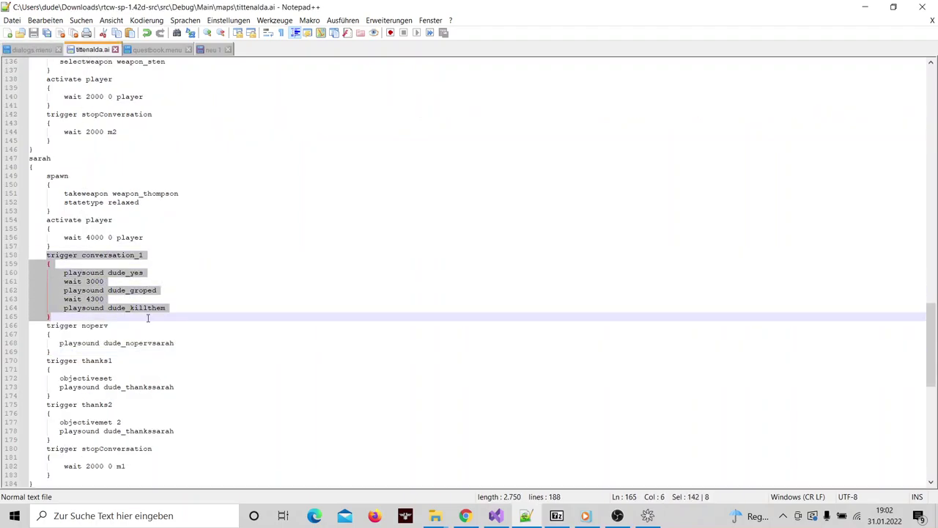
pyautogui.click(130, 283)
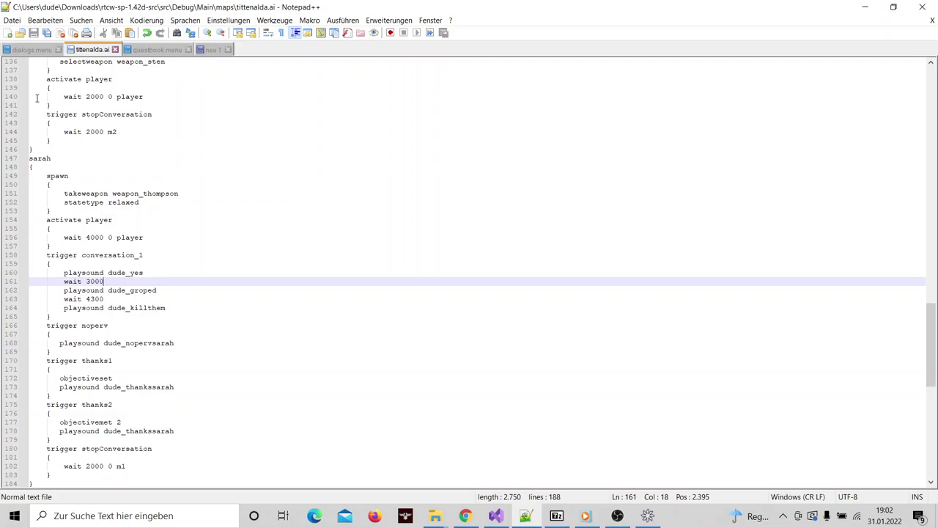
pyautogui.click(47, 264)
pyautogui.moveTo(47, 263); pyautogui.dragTo(167, 309)
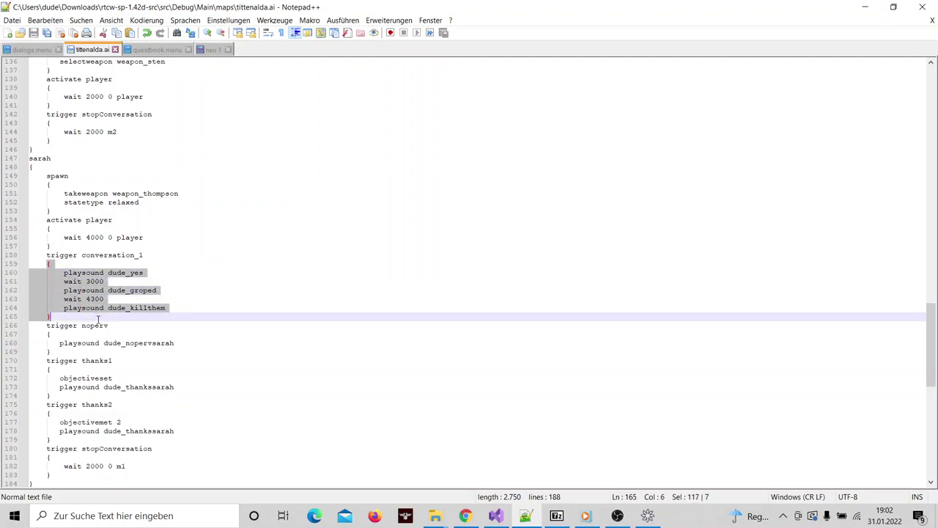
pyautogui.click(29, 49)
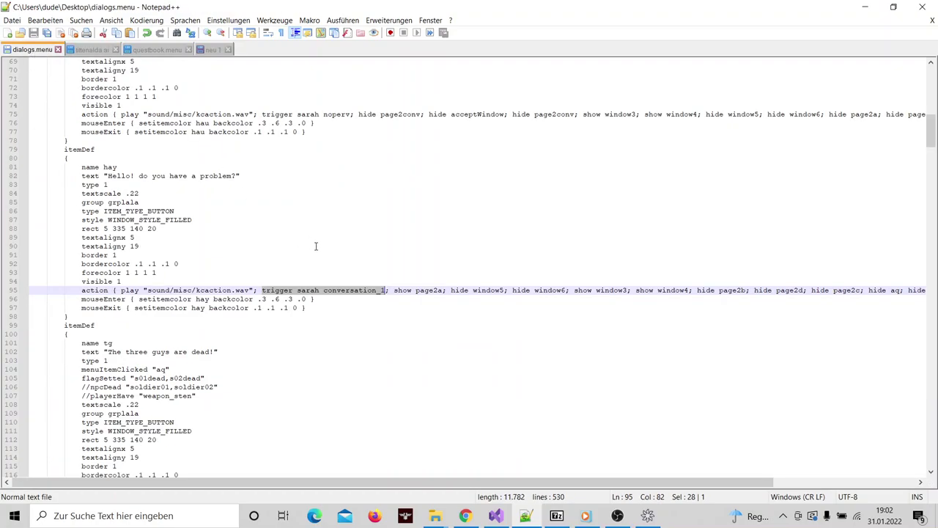
pyautogui.scroll(-2, 361, 259)
# Bring Media Player forward, start track 13, and drag the player down over the editor
pyautogui.moveTo(394, 237); pyautogui.dragTo(443, 235)
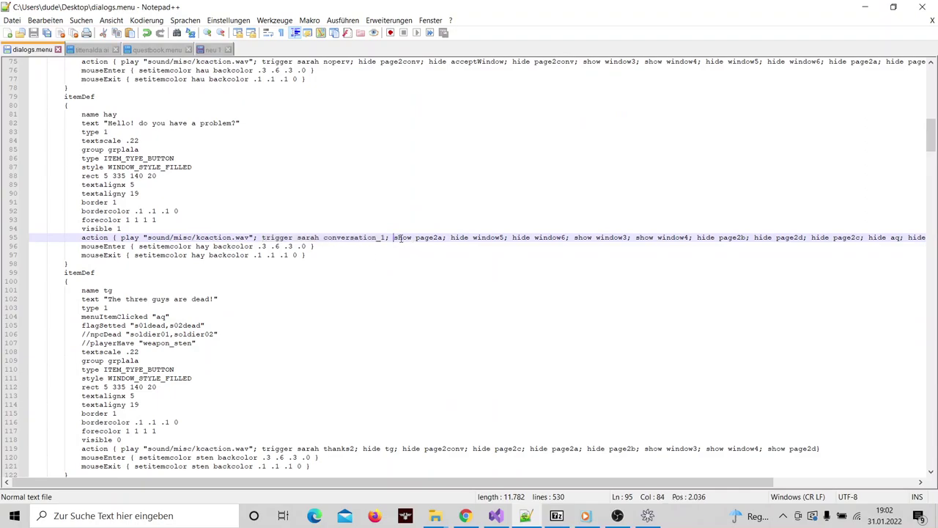
pyautogui.click(585, 515)
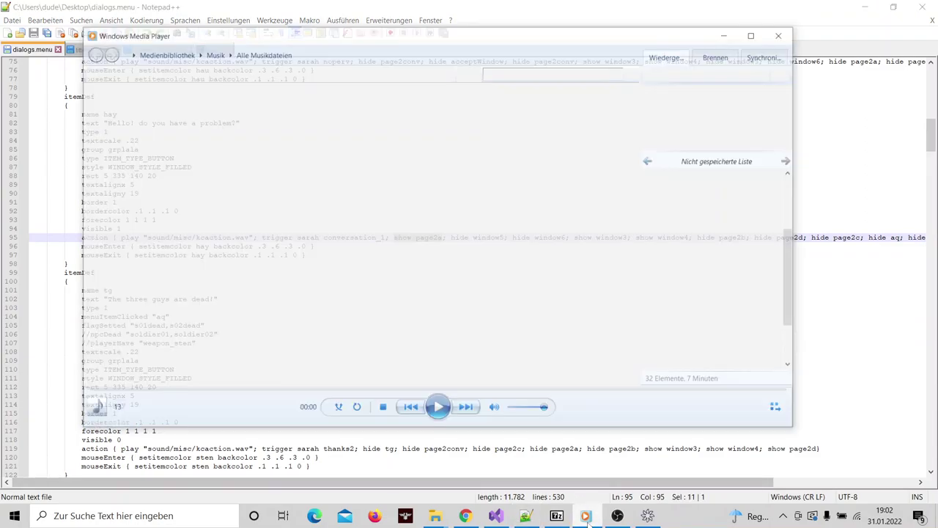
pyautogui.click(428, 396)
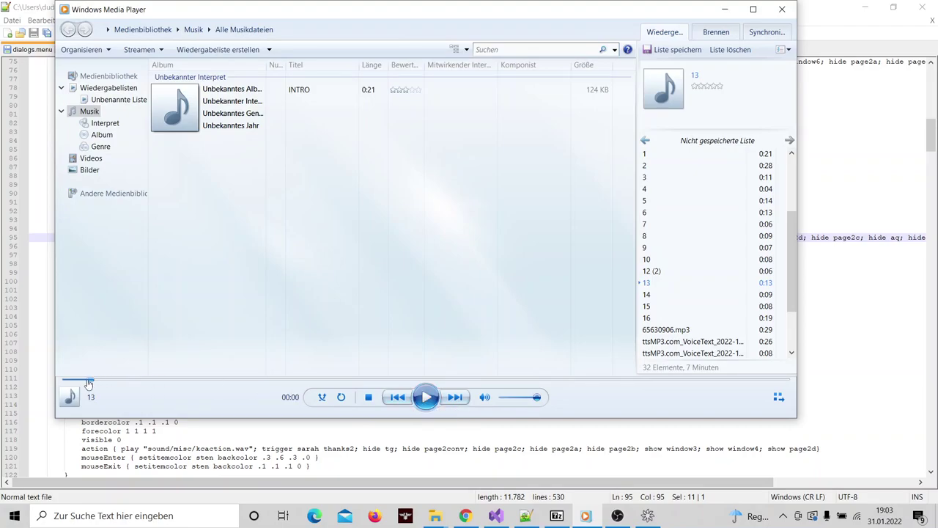
pyautogui.moveTo(354, 18)
pyautogui.mouseDown()
pyautogui.moveTo(437, 136)
pyautogui.moveTo(443, 66)
pyautogui.moveTo(488, 320)
pyautogui.mouseUp()
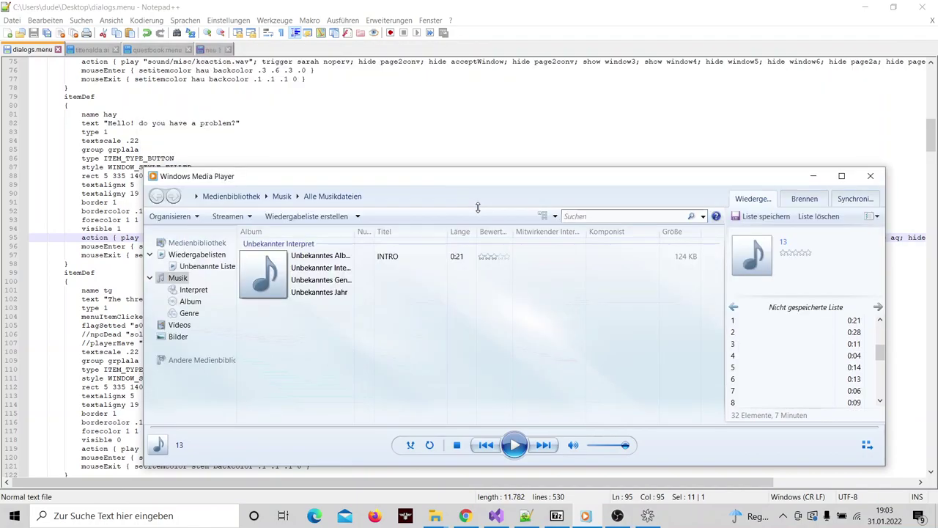
# Shift the player to uncover line 95, then resume and pause track 13
pyautogui.moveTo(463, 241); pyautogui.dragTo(451, 270)
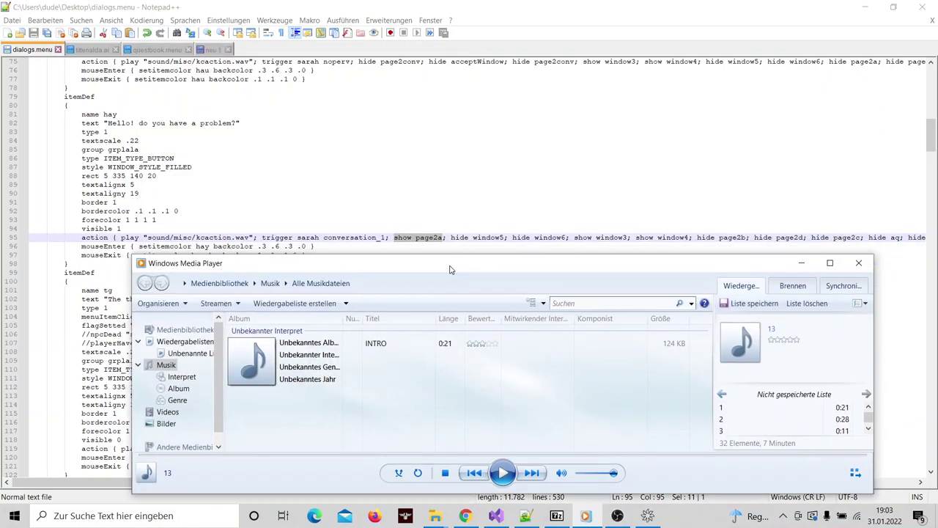
pyautogui.click(502, 473)
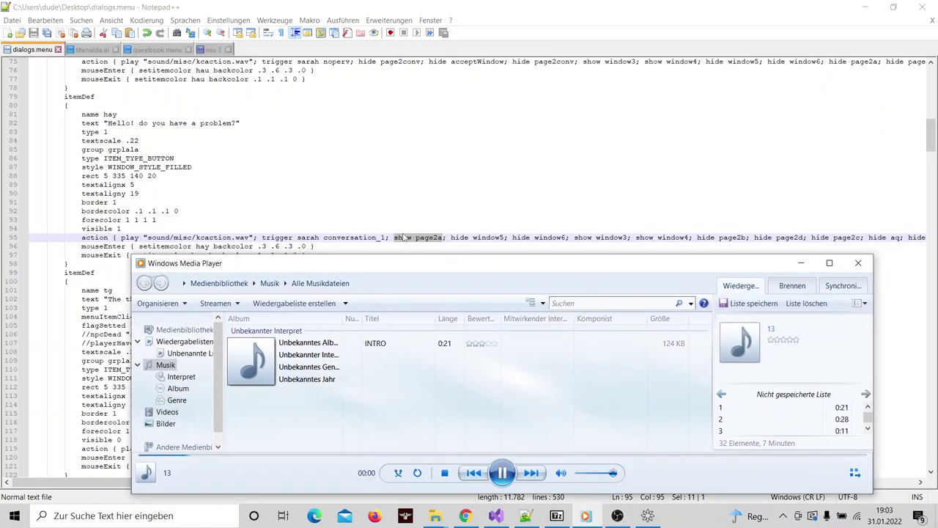
pyautogui.click(502, 473)
pyautogui.scroll(-1, 328, 146)
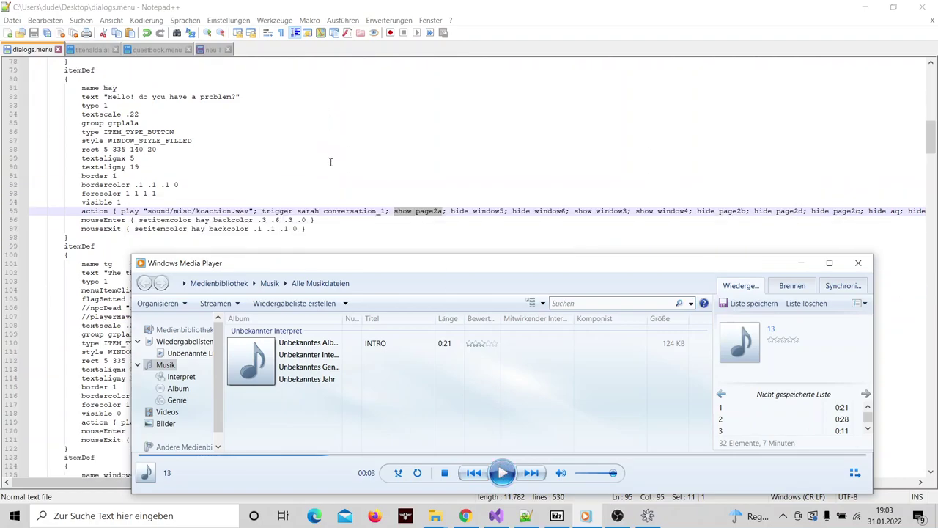
pyautogui.moveTo(935, 142); pyautogui.dragTo(935, 199)
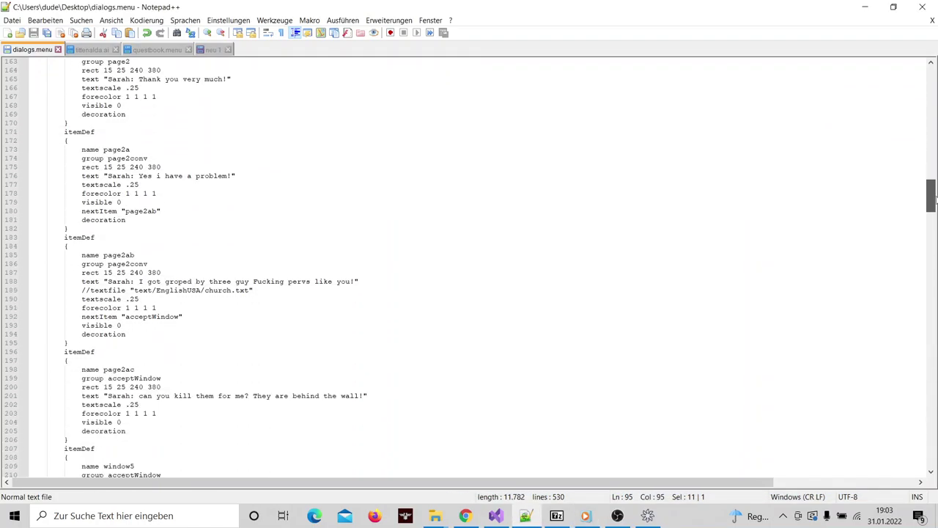
pyautogui.moveTo(53, 135); pyautogui.dragTo(117, 236)
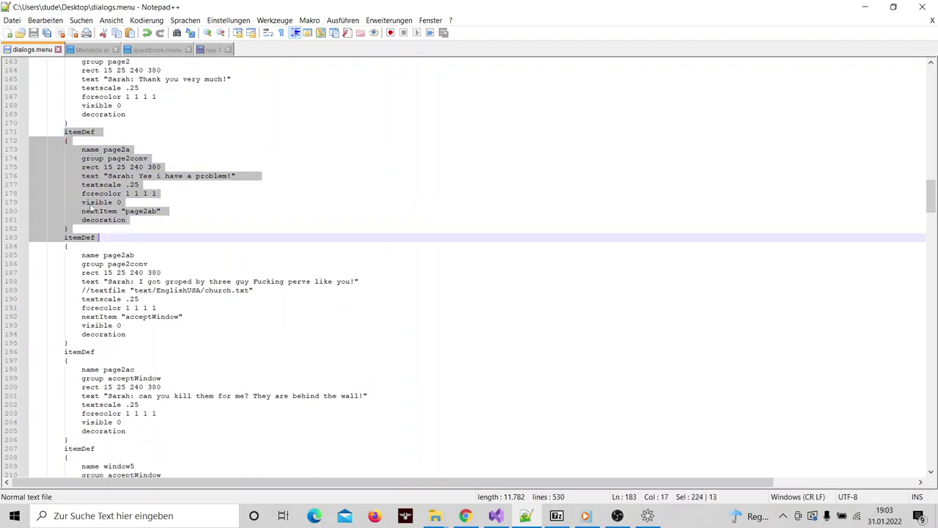
pyautogui.click(80, 205)
pyautogui.moveTo(82, 211); pyautogui.dragTo(161, 211)
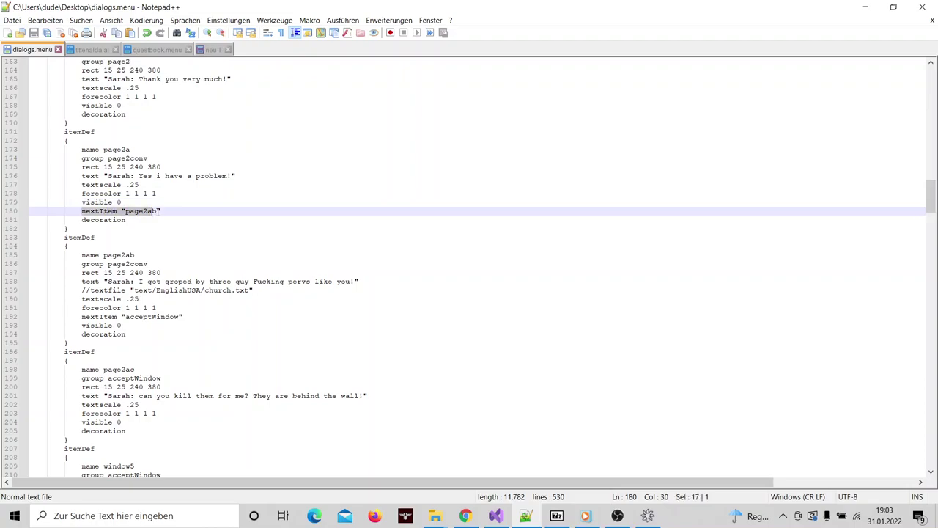
pyautogui.click(586, 515)
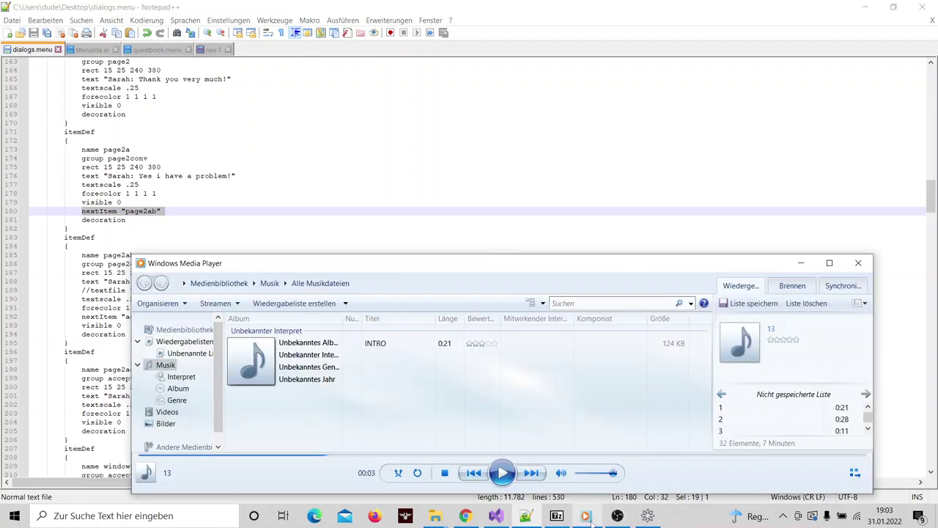
pyautogui.click(504, 472)
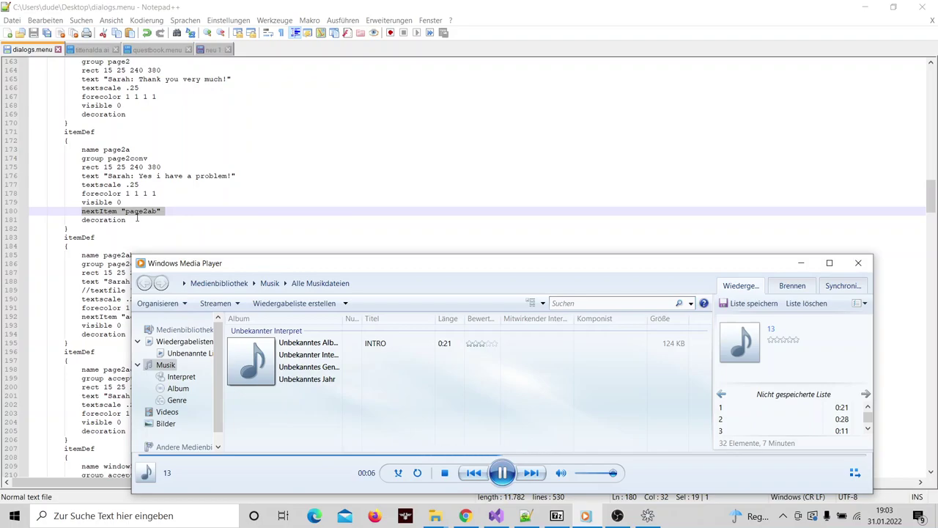
pyautogui.scroll(-1, 173, 218)
pyautogui.scroll(-4, 173, 219)
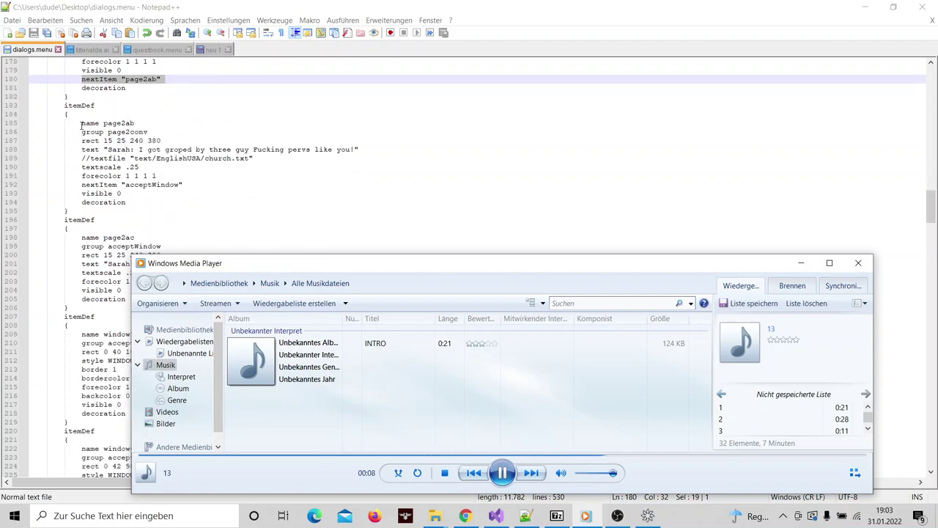
pyautogui.moveTo(83, 123); pyautogui.dragTo(146, 124)
pyautogui.scroll(-2, 157, 132)
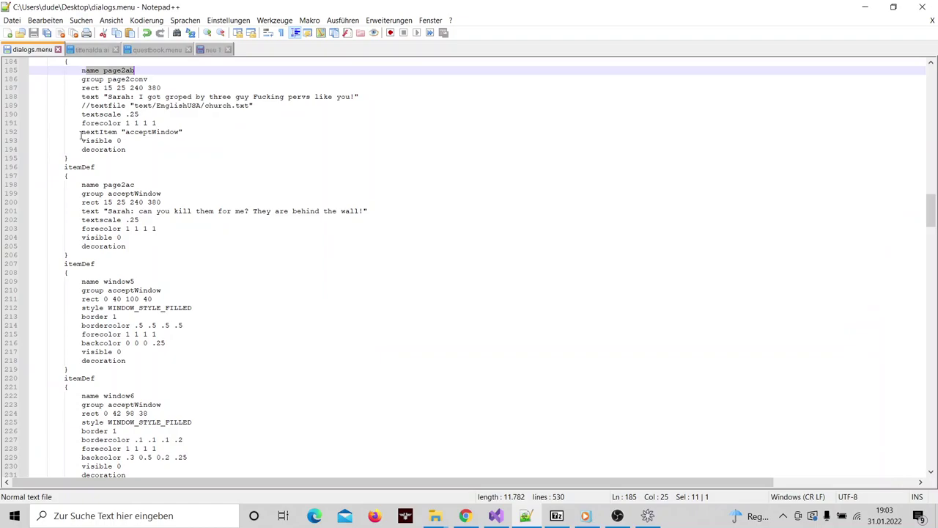
pyautogui.moveTo(81, 132); pyautogui.dragTo(187, 132)
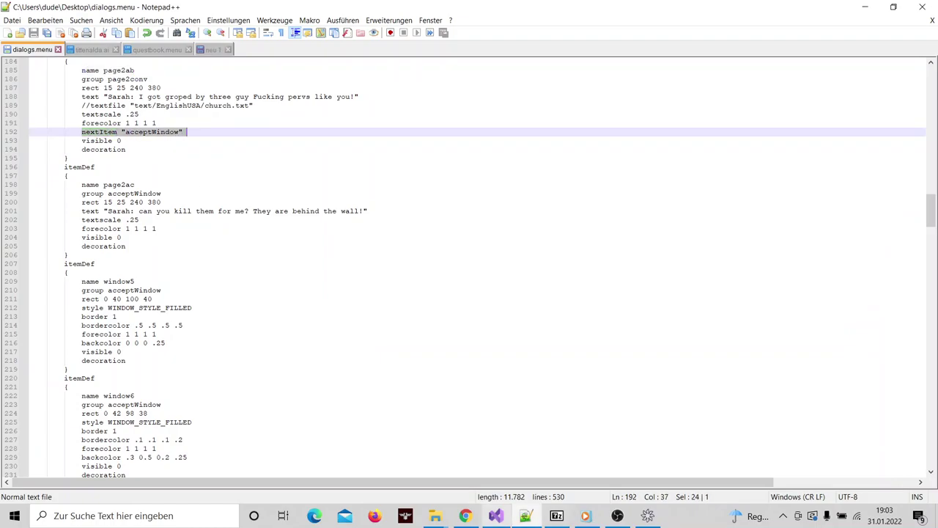
pyautogui.click(586, 515)
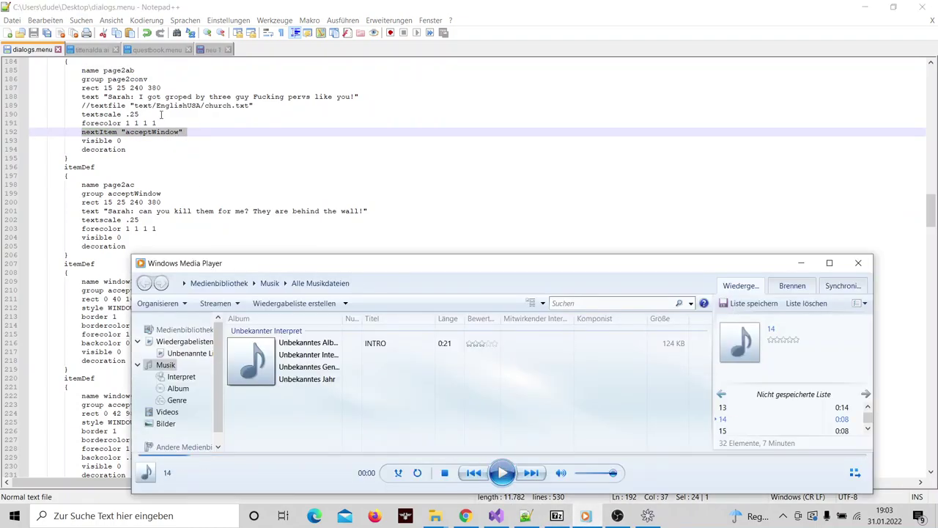
pyautogui.click(171, 134)
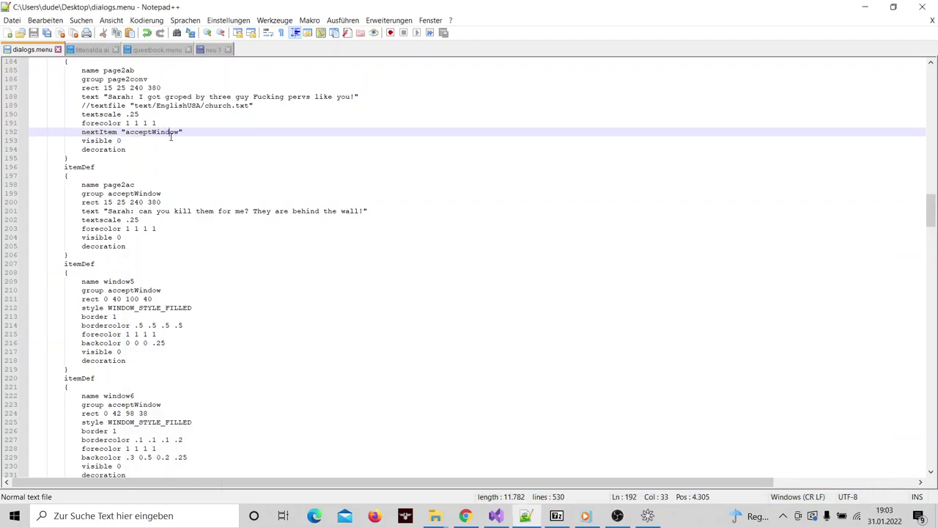
pyautogui.moveTo(82, 193); pyautogui.dragTo(163, 193)
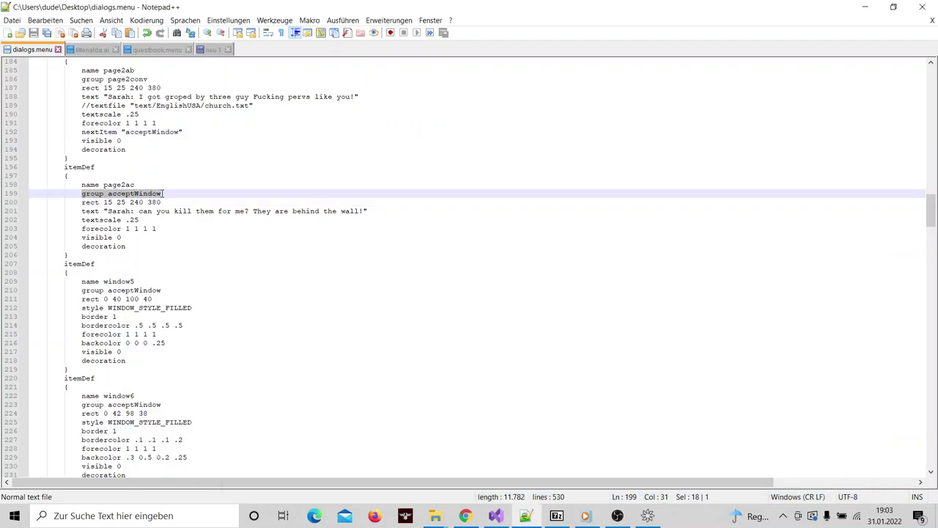
pyautogui.moveTo(82, 290); pyautogui.dragTo(162, 289)
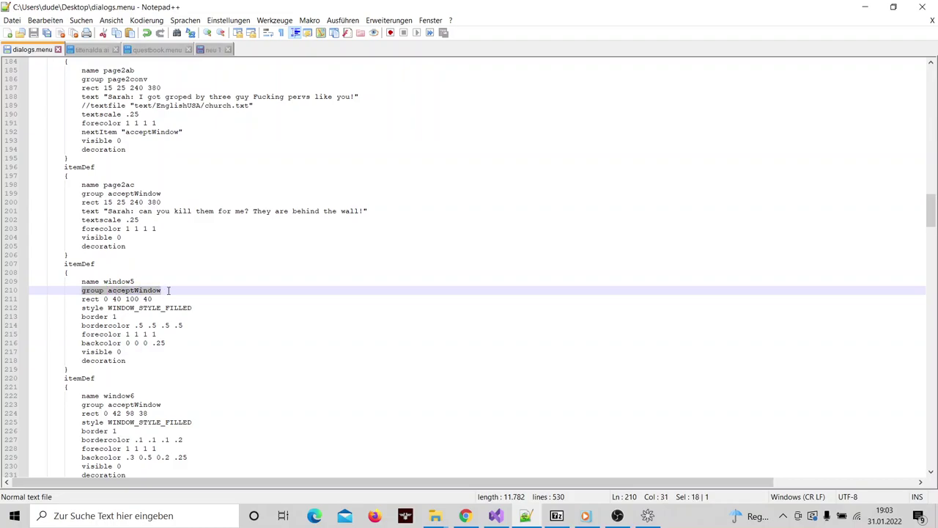
pyautogui.scroll(-4, 166, 286)
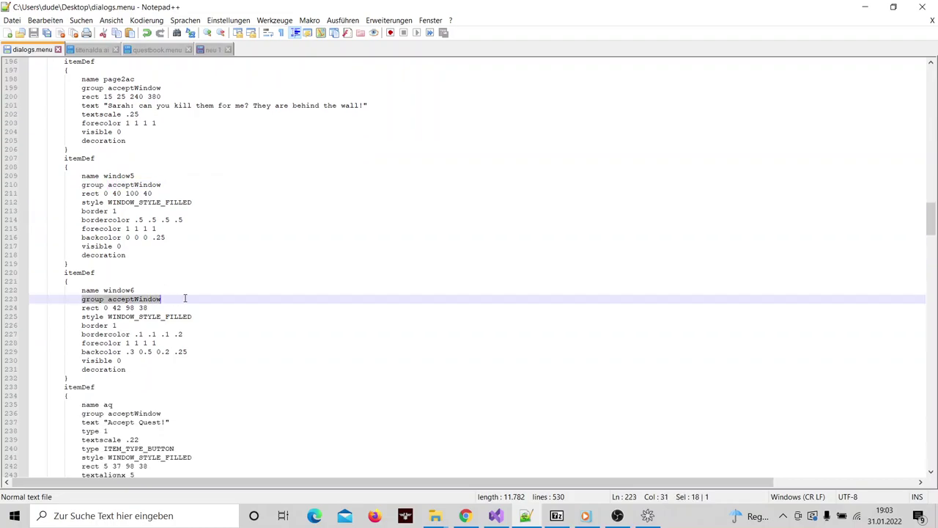
pyautogui.scroll(-2, 185, 299)
pyautogui.scroll(-1, 116, 302)
pyautogui.moveTo(82, 333)
pyautogui.mouseDown()
pyautogui.moveTo(161, 333)
pyautogui.moveTo(81, 342)
pyautogui.mouseUp()
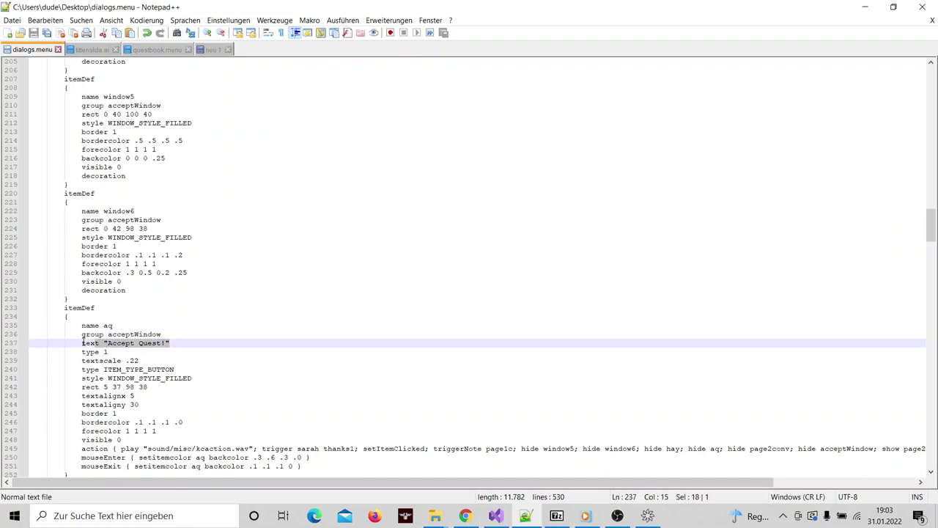
pyautogui.scroll(-2, 250, 305)
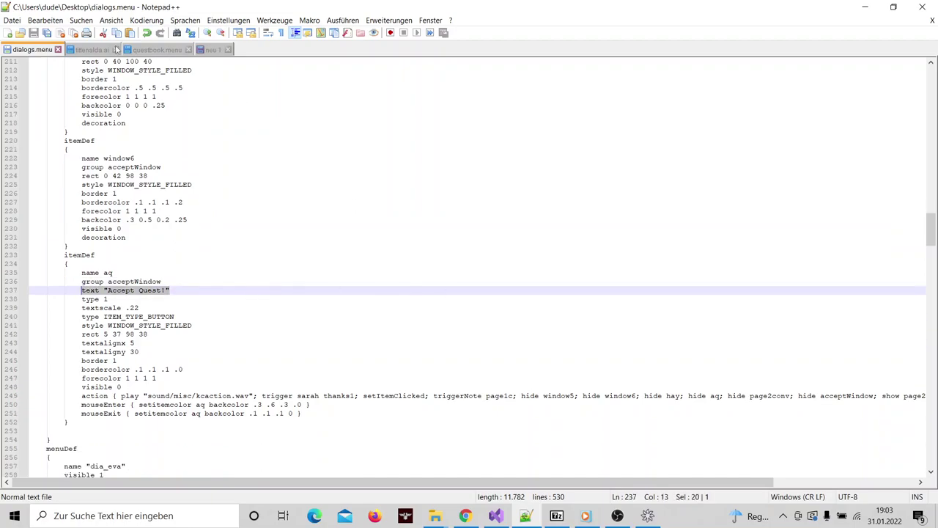
pyautogui.click(103, 50)
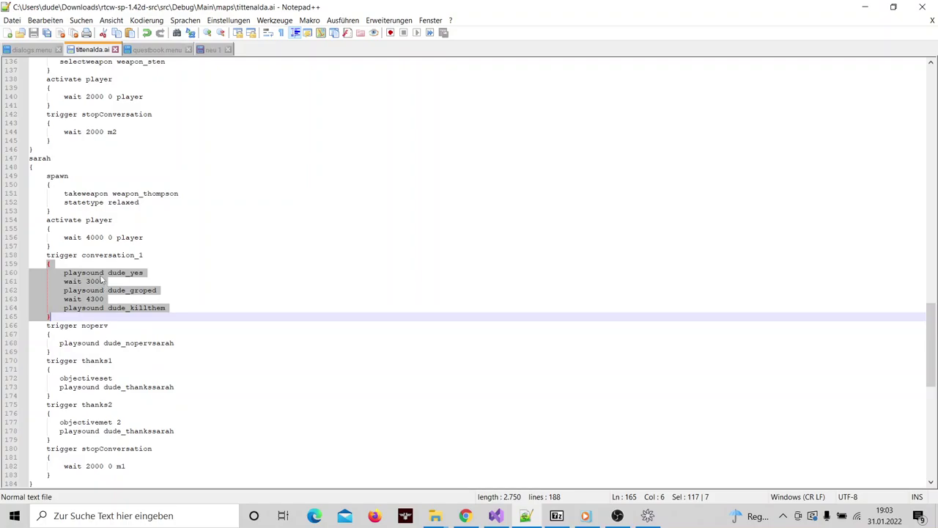
pyautogui.click(100, 273)
pyautogui.click(586, 515)
pyautogui.click(501, 463)
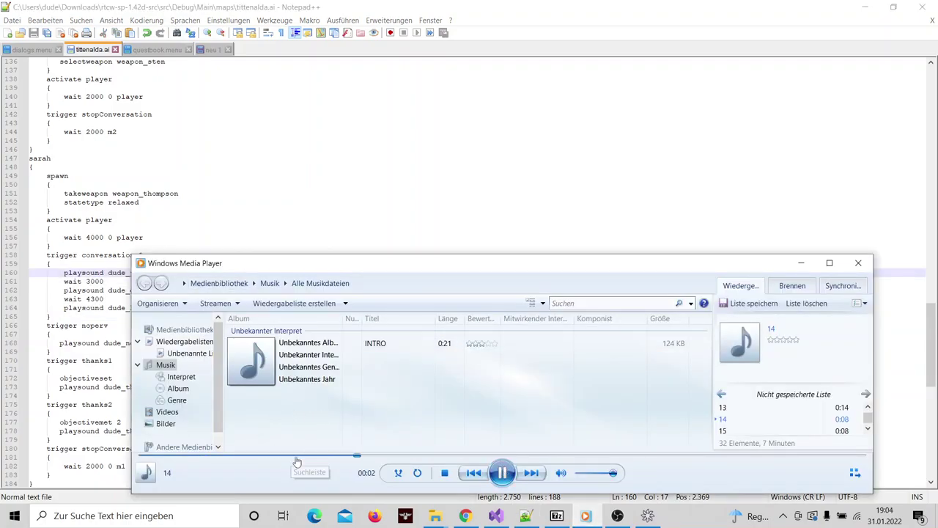
pyautogui.click(473, 473)
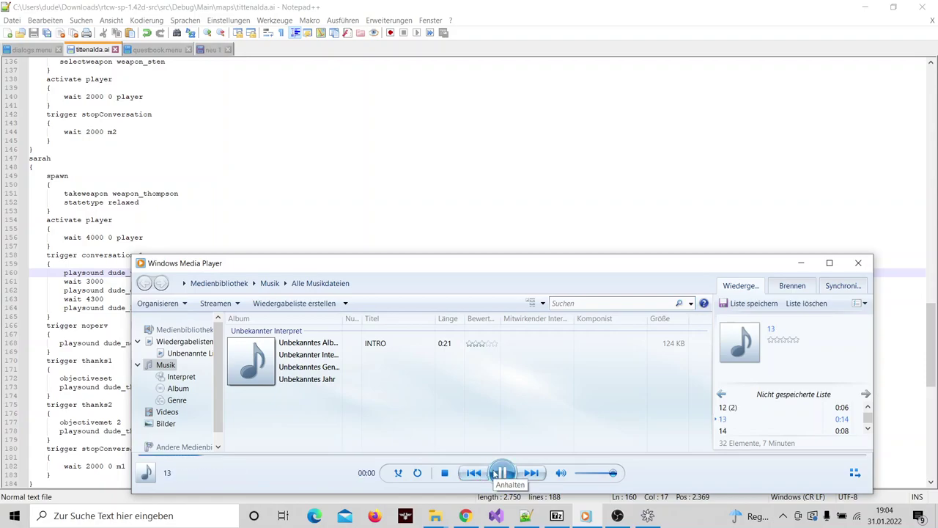
pyautogui.click(532, 473)
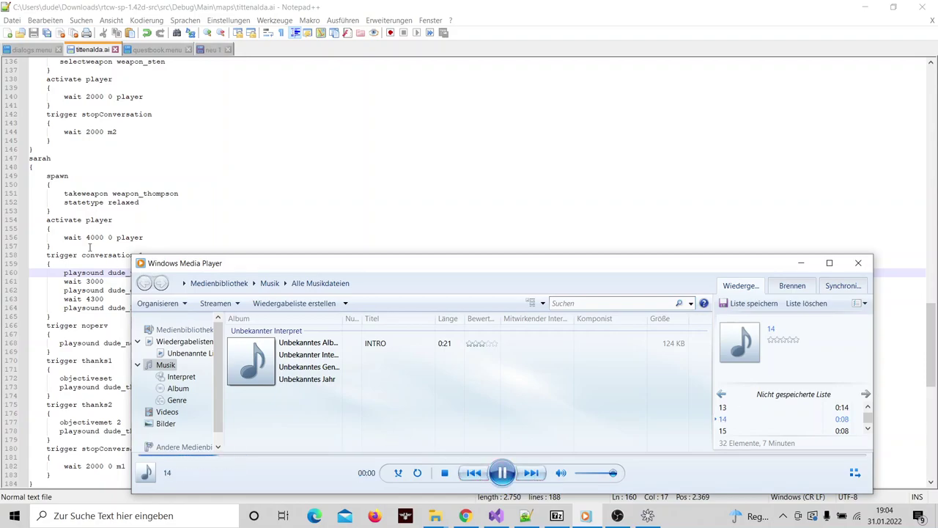
pyautogui.click(76, 272)
pyautogui.moveTo(42, 255); pyautogui.dragTo(215, 320)
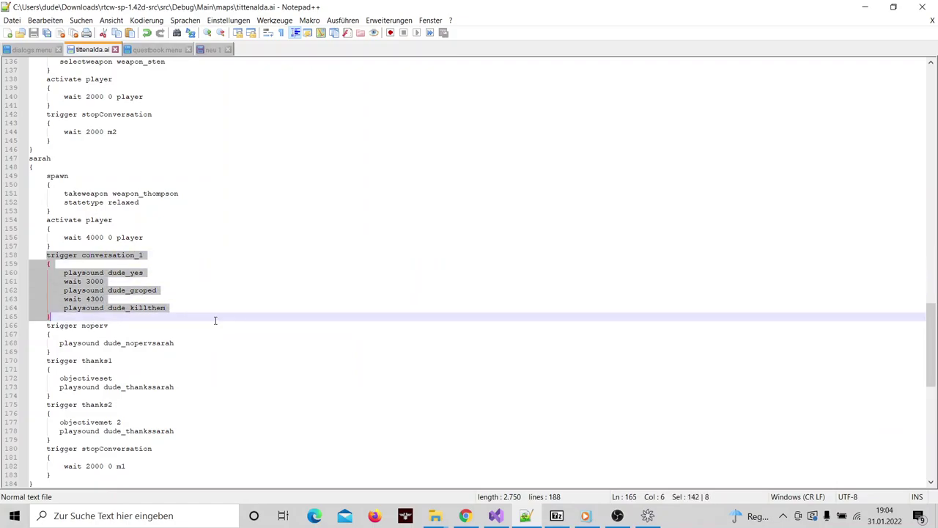
pyautogui.moveTo(56, 281); pyautogui.dragTo(108, 280)
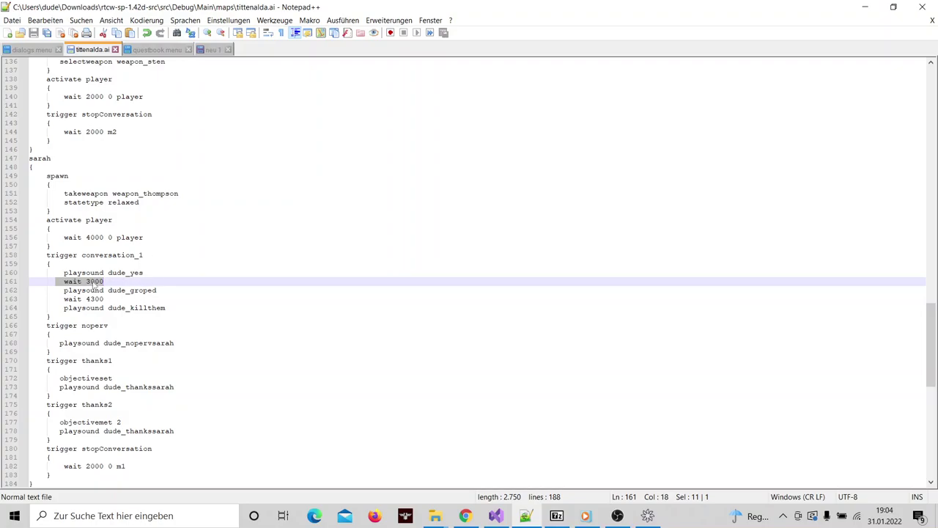
pyautogui.click(38, 51)
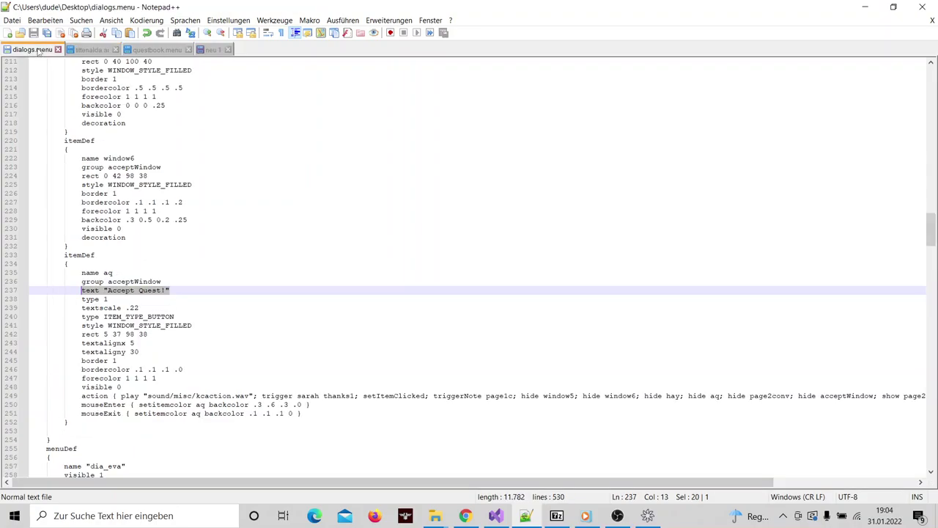
pyautogui.click(586, 515)
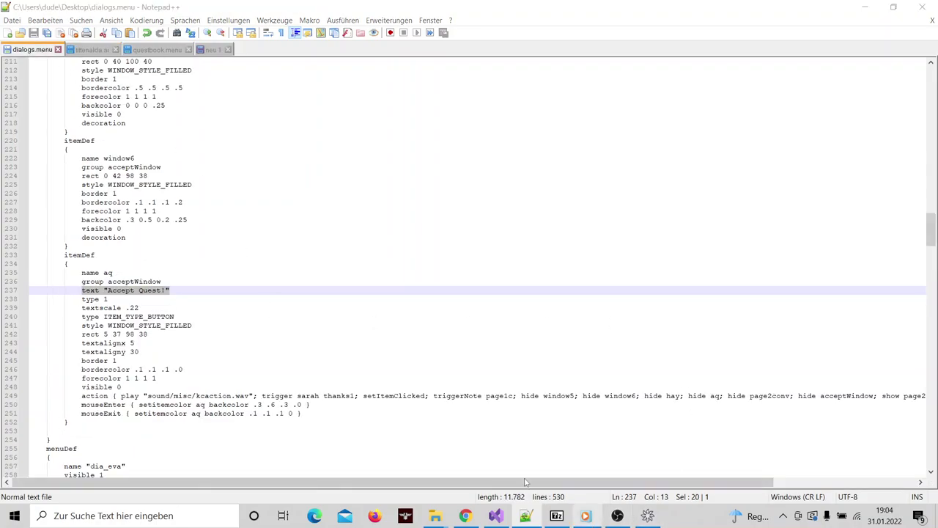
pyautogui.click(501, 474)
pyautogui.scroll(-3, 353, 147)
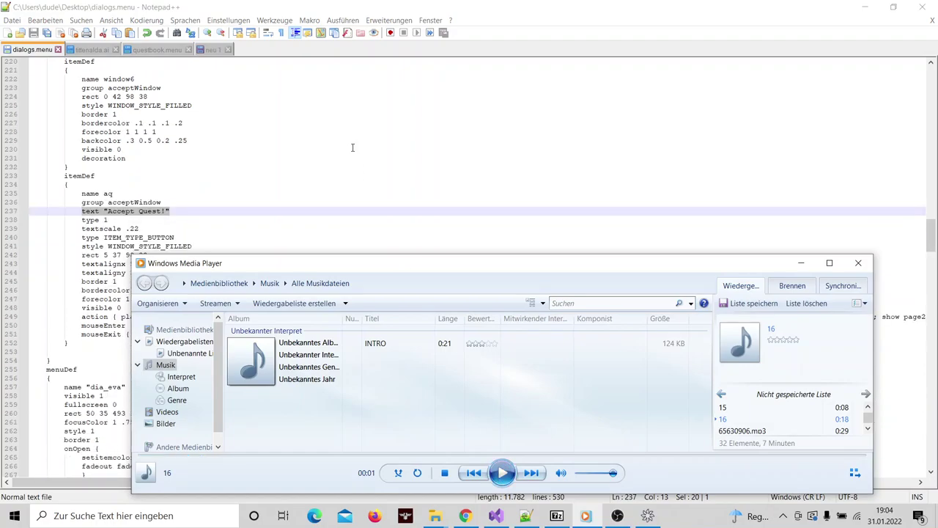
pyautogui.scroll(-5, 352, 147)
pyautogui.scroll(-6, 352, 148)
pyautogui.scroll(2, 352, 147)
pyautogui.scroll(7, 355, 150)
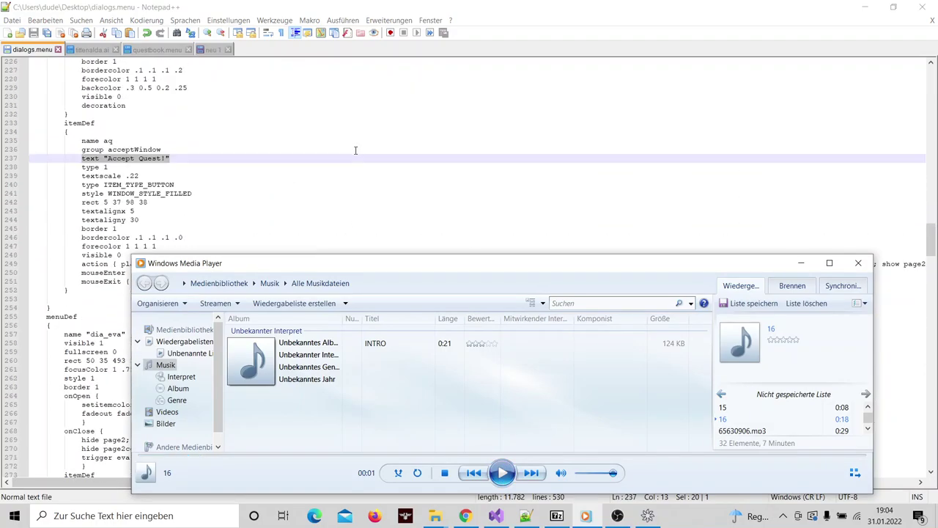
pyautogui.scroll(-1, 356, 150)
pyautogui.moveTo(393, 263); pyautogui.dragTo(337, 280)
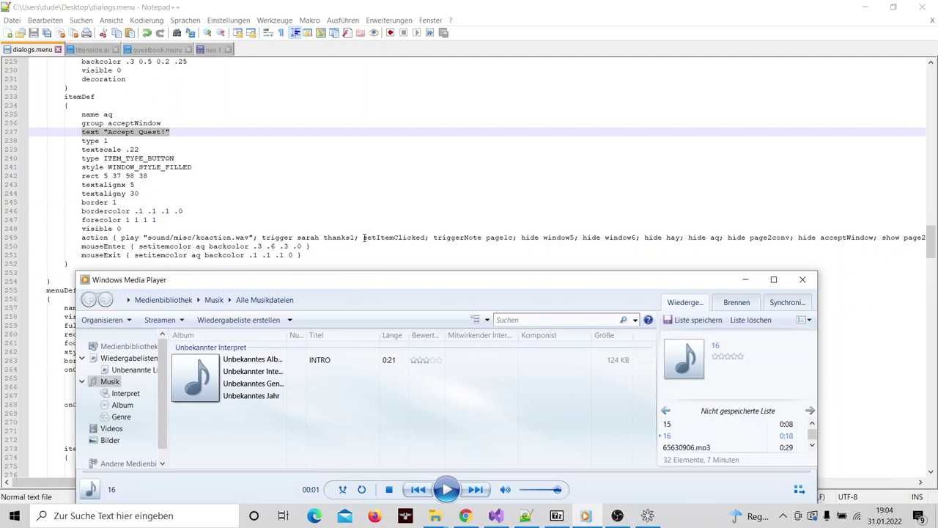
pyautogui.moveTo(361, 237); pyautogui.dragTo(518, 238)
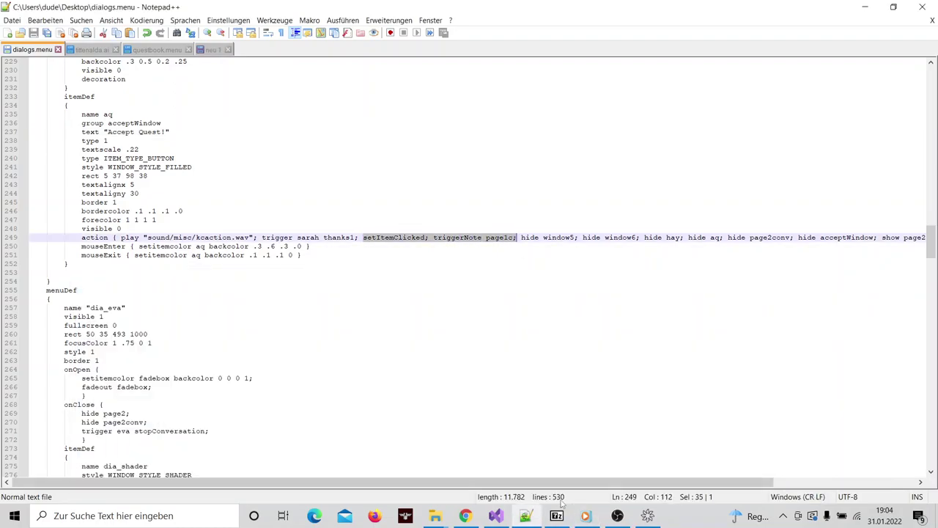
pyautogui.click(585, 515)
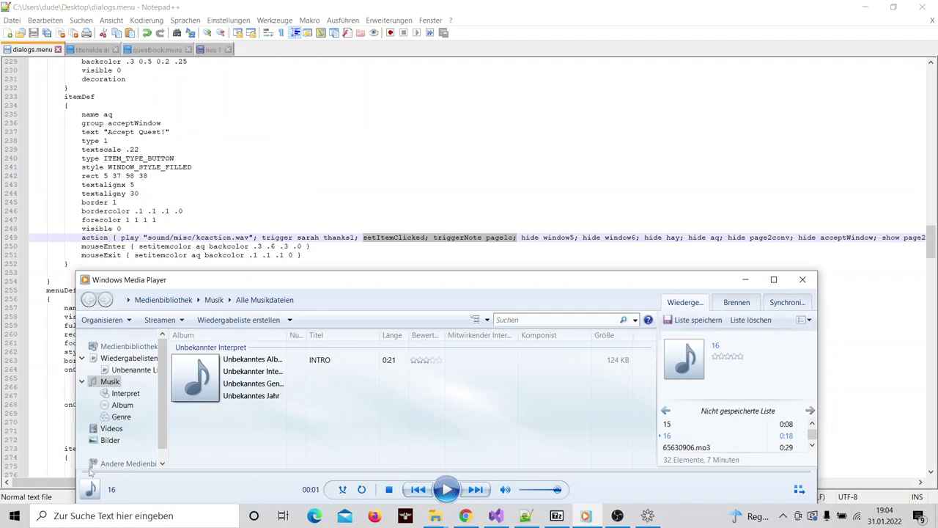
pyautogui.click(449, 489)
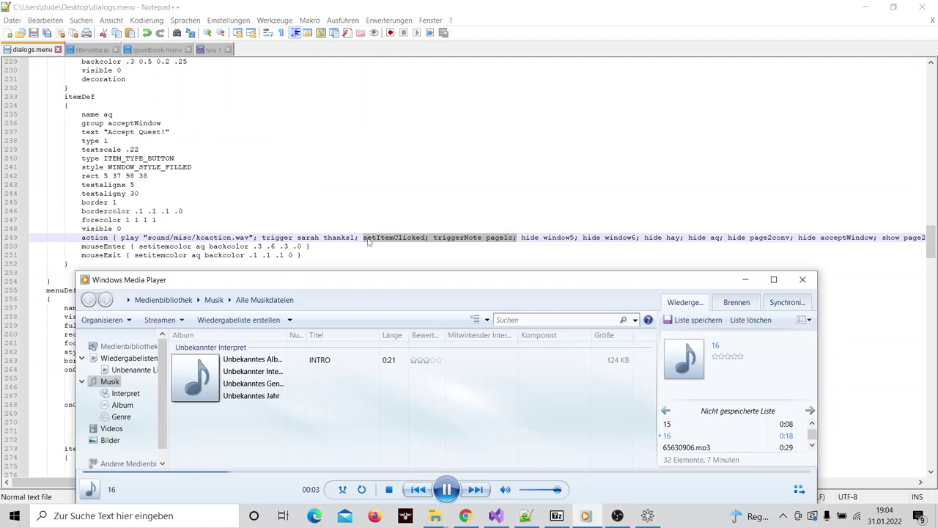
pyautogui.click(422, 242)
pyautogui.doubleClick(423, 241)
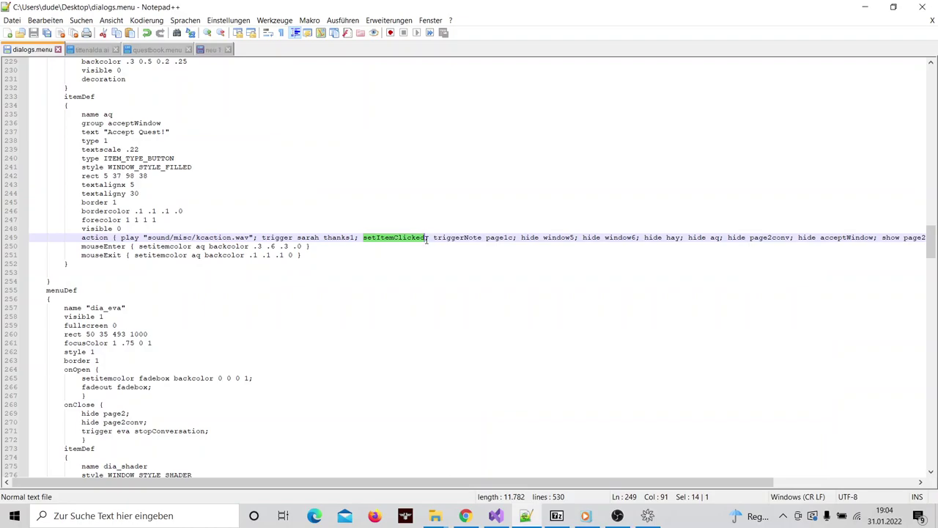
pyautogui.moveTo(432, 237); pyautogui.dragTo(518, 239)
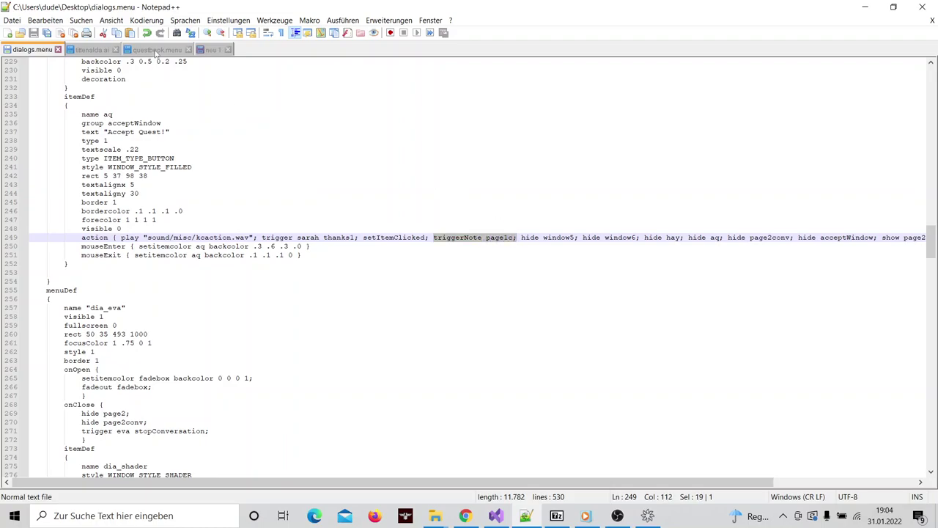
pyautogui.click(498, 238)
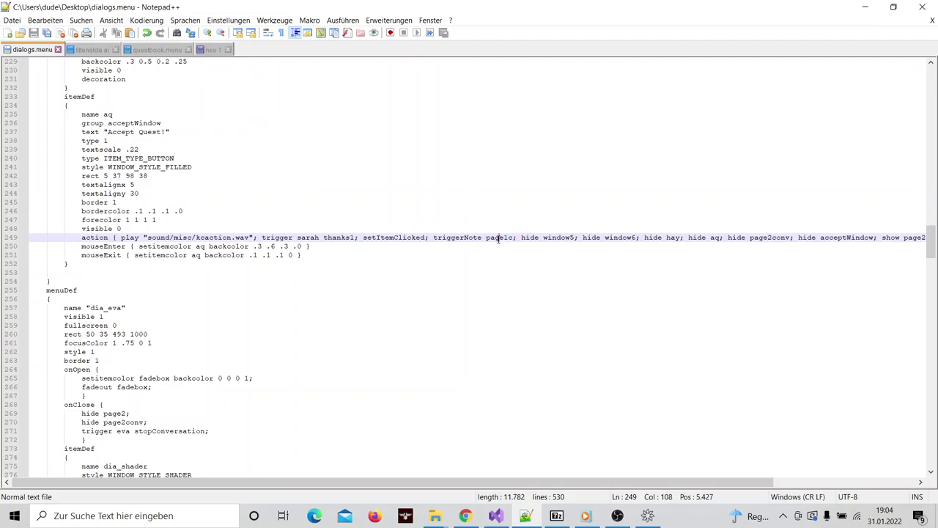
# In questbook.menu, select the page1c name and the page1b and page1c quest entries
pyautogui.doubleClick(498, 238)
pyautogui.click(153, 50)
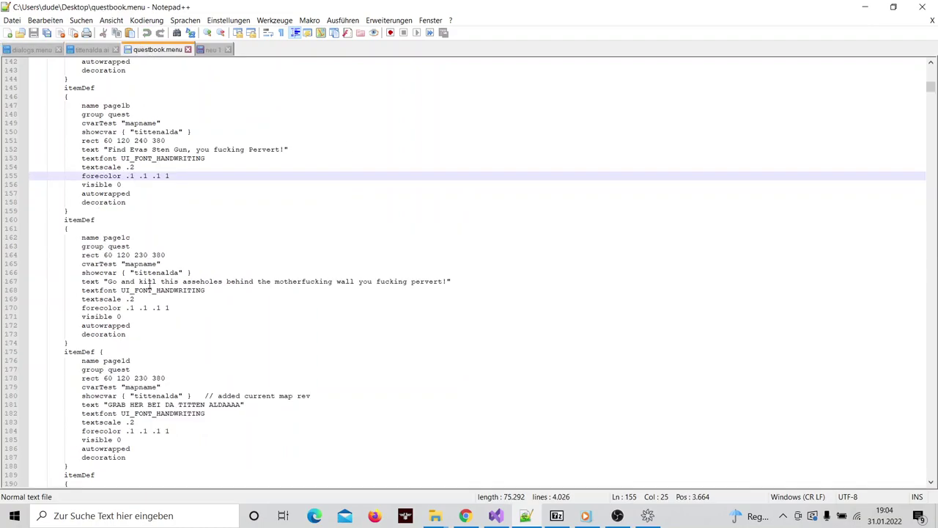
pyautogui.click(121, 238)
pyautogui.doubleClick(117, 246)
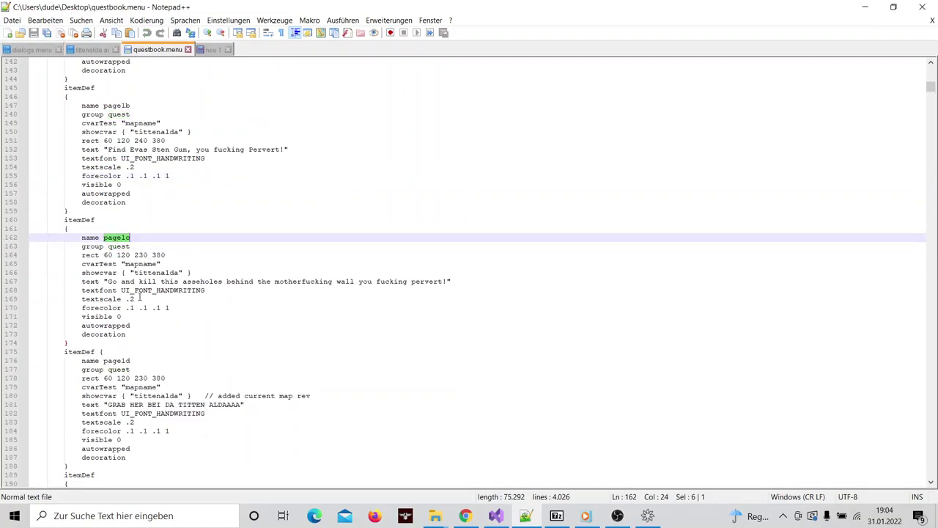
pyautogui.moveTo(148, 339); pyautogui.dragTo(35, 106)
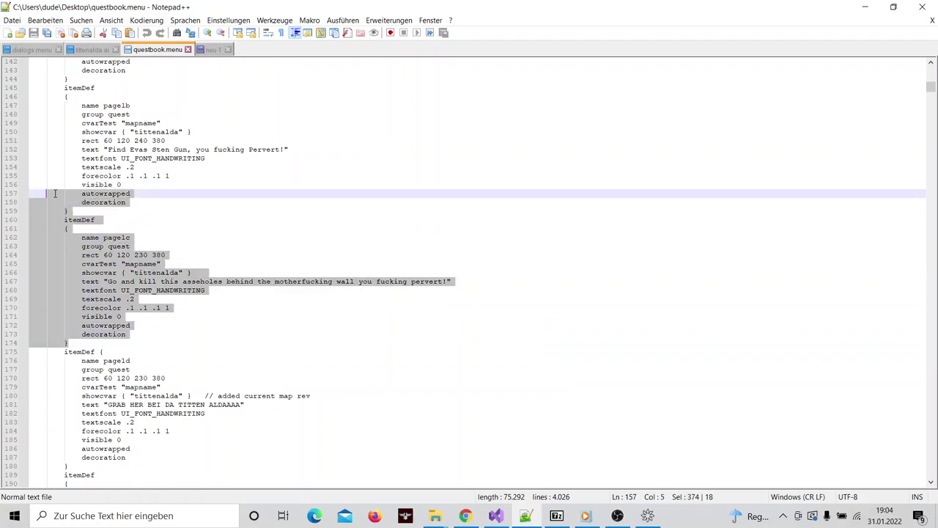
# Highlight the rect lines of page1b and page1c, then re-mark both quest entries
pyautogui.moveTo(81, 140); pyautogui.dragTo(173, 143)
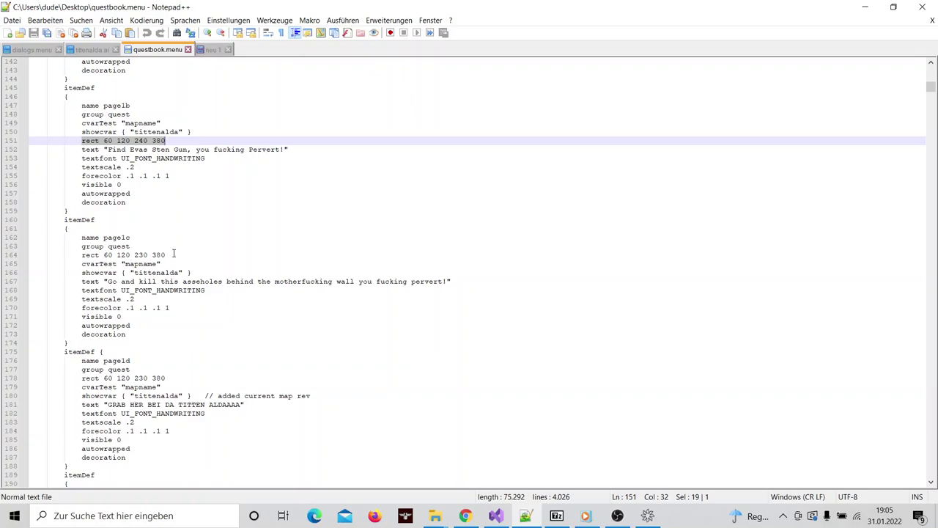
pyautogui.moveTo(174, 254); pyautogui.dragTo(80, 253)
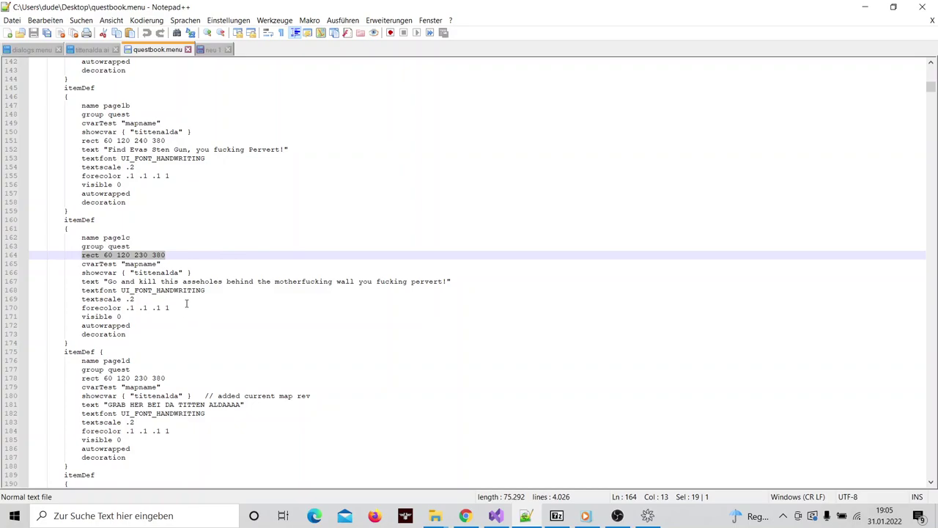
pyautogui.click(186, 302)
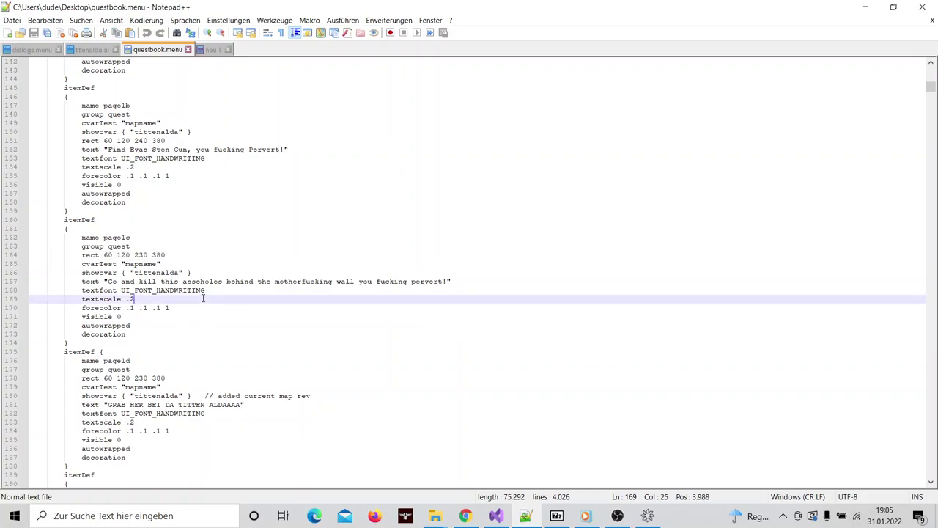
pyautogui.moveTo(173, 334); pyautogui.dragTo(48, 82)
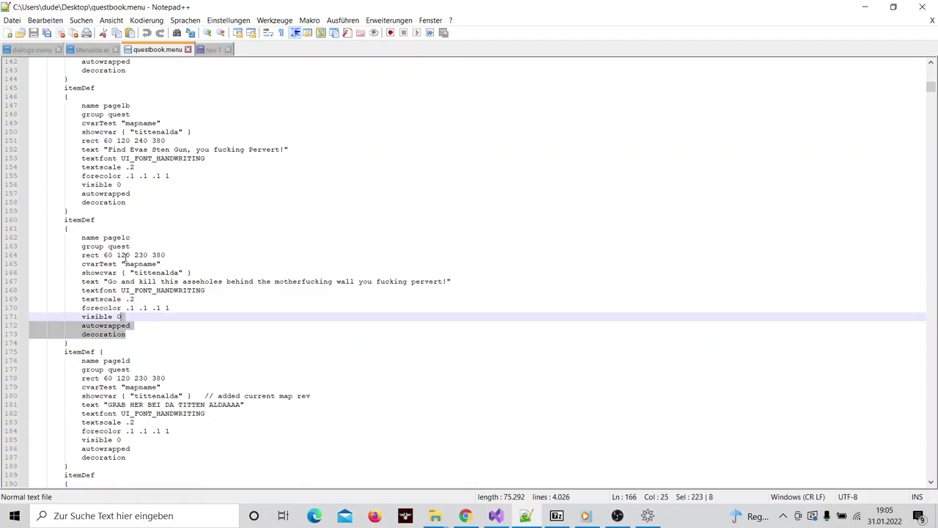
pyautogui.click(336, 213)
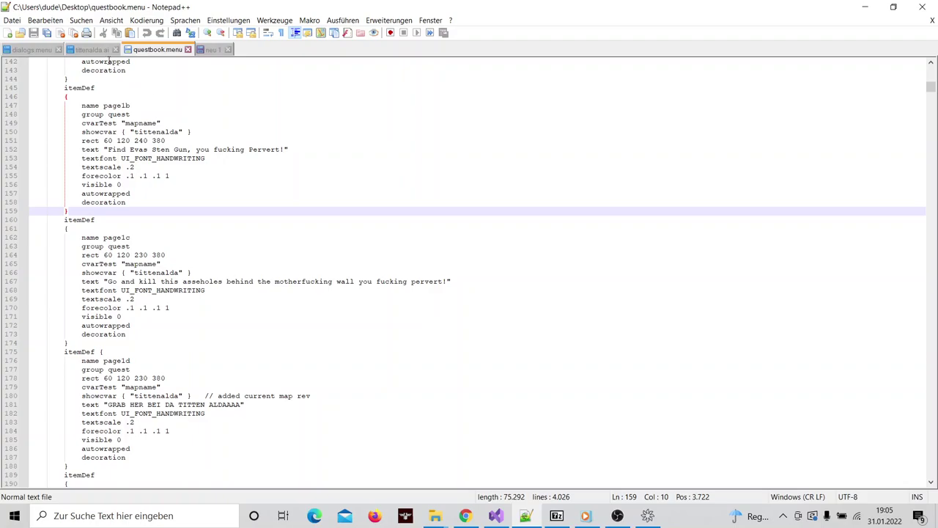
# Pause the narration clip and select the tg itemDef in dialogs.menu
pyautogui.click(585, 515)
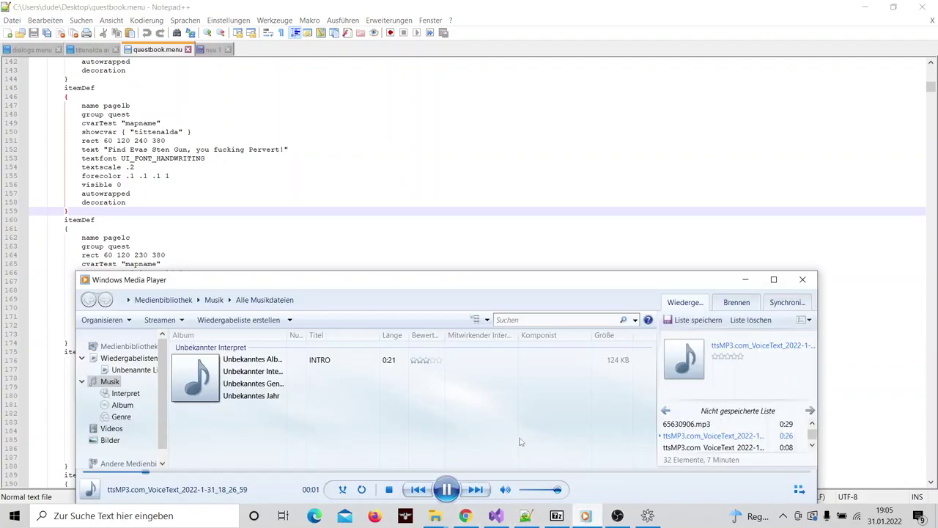
pyautogui.click(445, 489)
pyautogui.click(37, 51)
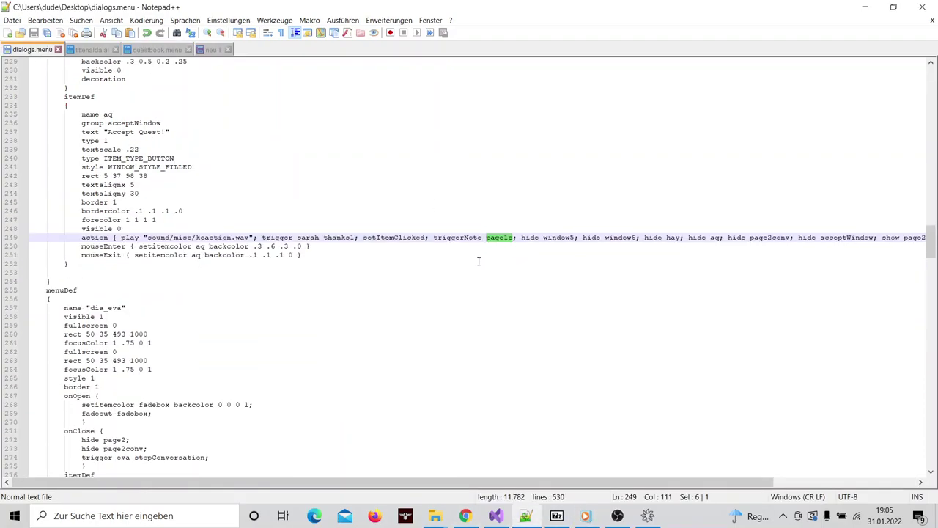
pyautogui.scroll(2, 733, 242)
pyautogui.moveTo(933, 236); pyautogui.dragTo(922, 147)
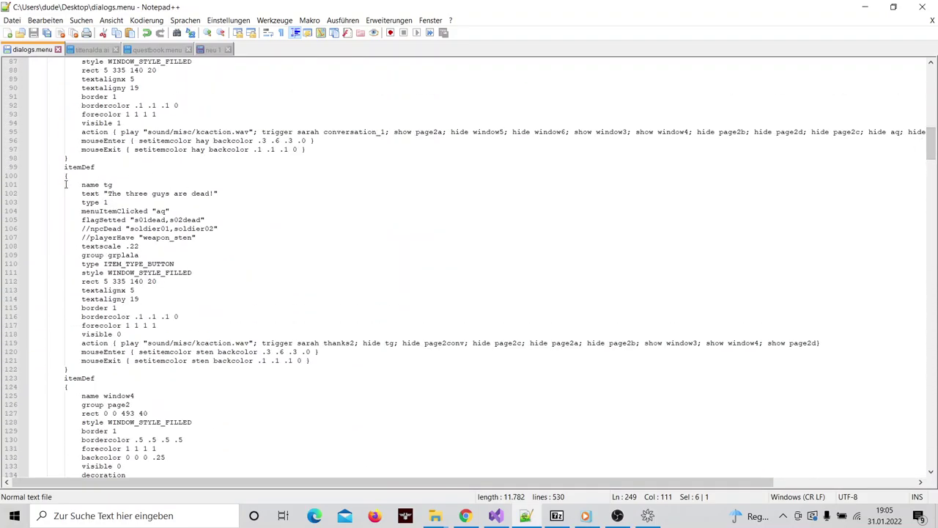
pyautogui.moveTo(33, 176)
pyautogui.mouseDown()
pyautogui.moveTo(353, 337)
pyautogui.moveTo(394, 375)
pyautogui.mouseUp()
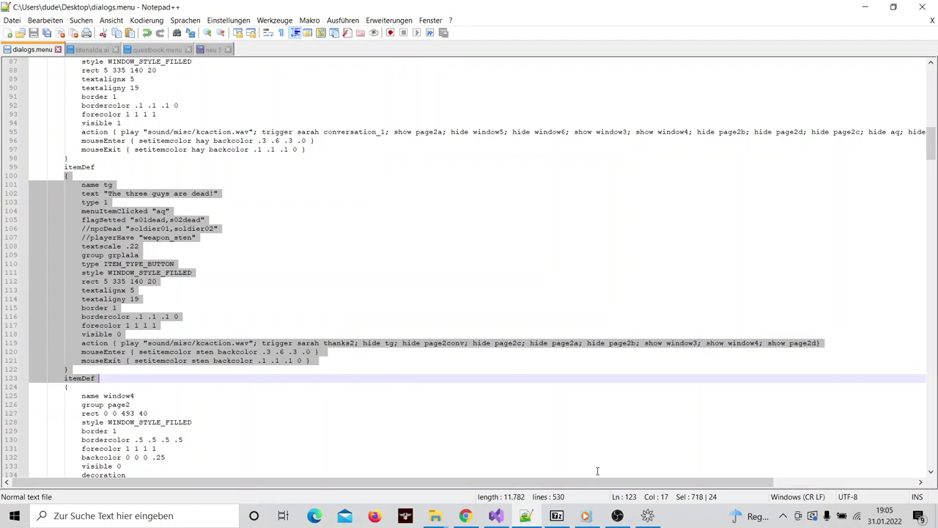
# Restart the narration clip from the beginning and reselect the whole tg itemDef block
pyautogui.click(585, 515)
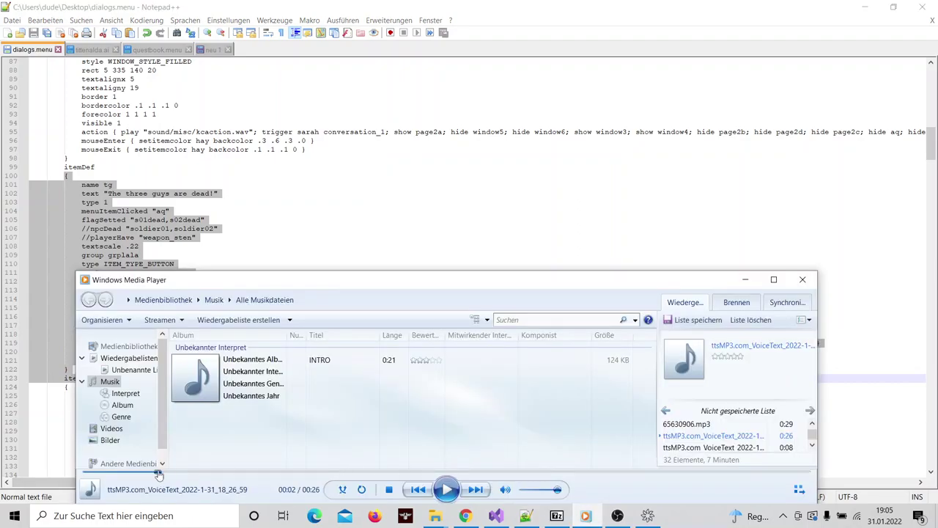
pyautogui.moveTo(158, 475); pyautogui.dragTo(77, 473)
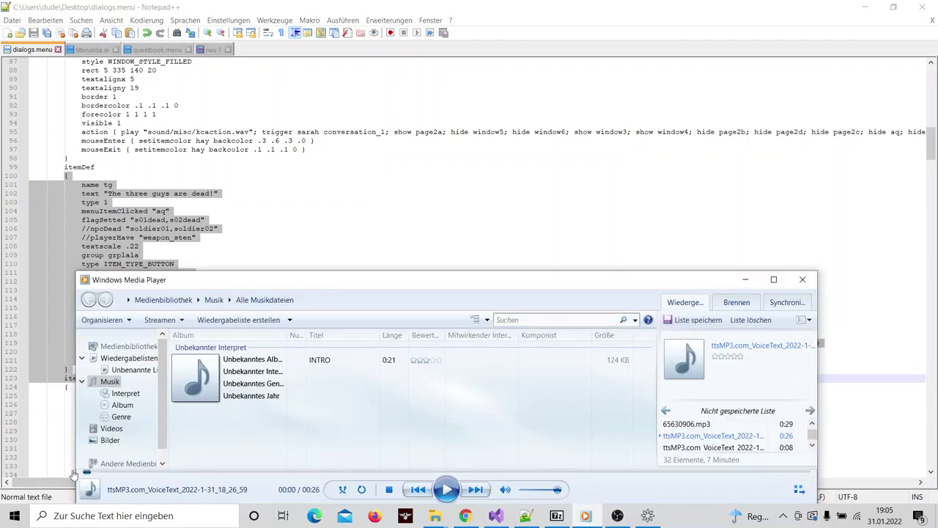
pyautogui.click(222, 215)
pyautogui.moveTo(49, 166); pyautogui.dragTo(400, 369)
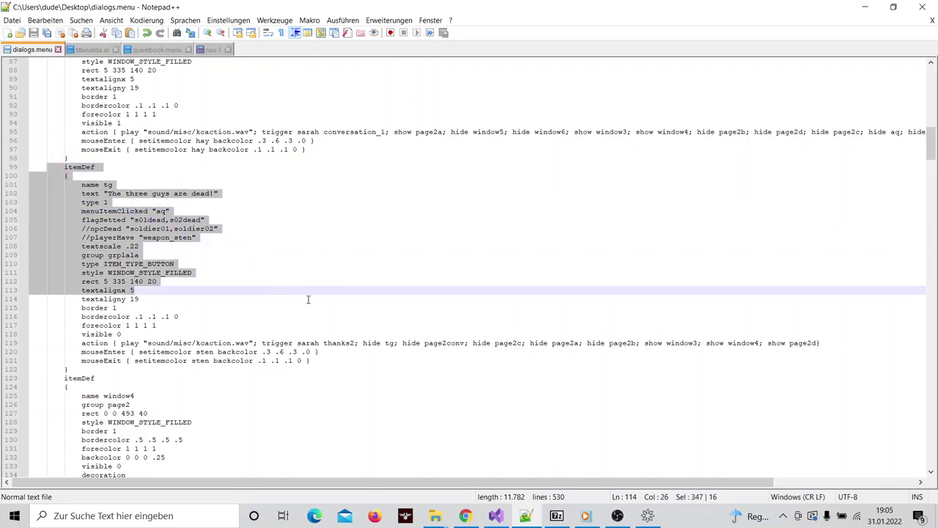
pyautogui.click(388, 358)
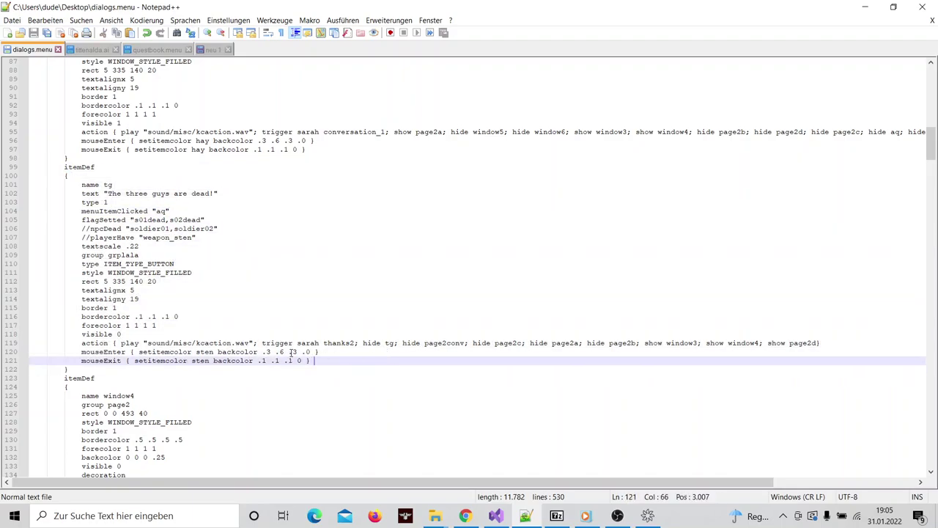
# Highlight the tg item's menuItemClicked and flagSetted conditions, then adjust narration playback
pyautogui.click(80, 211)
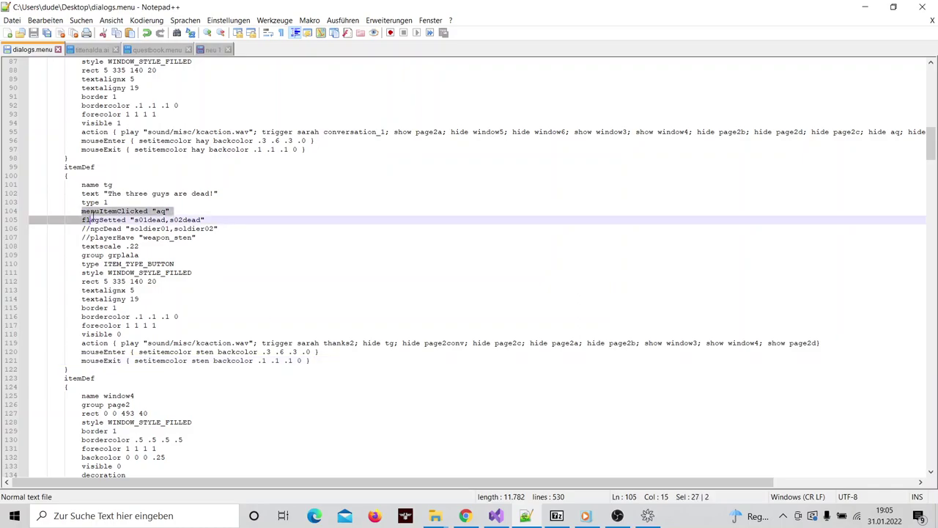
pyautogui.moveTo(81, 211); pyautogui.dragTo(171, 211)
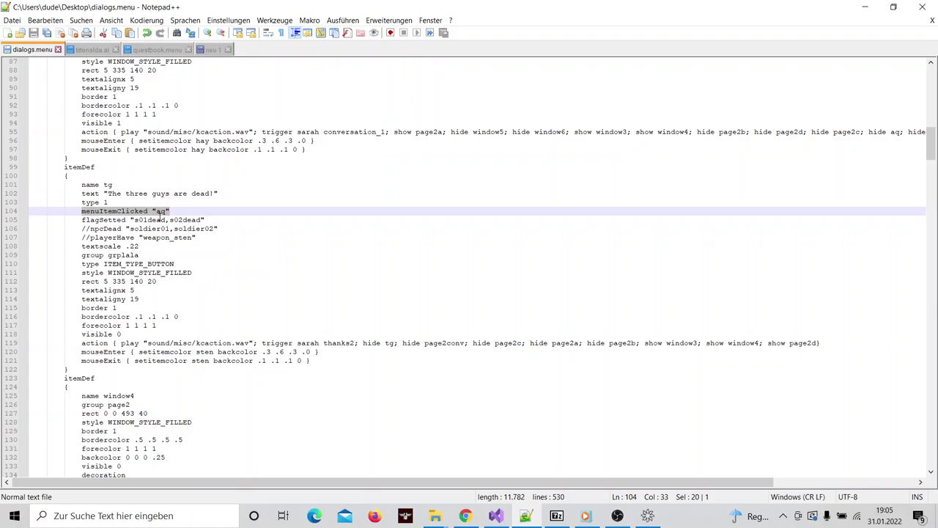
pyautogui.moveTo(82, 220); pyautogui.dragTo(202, 220)
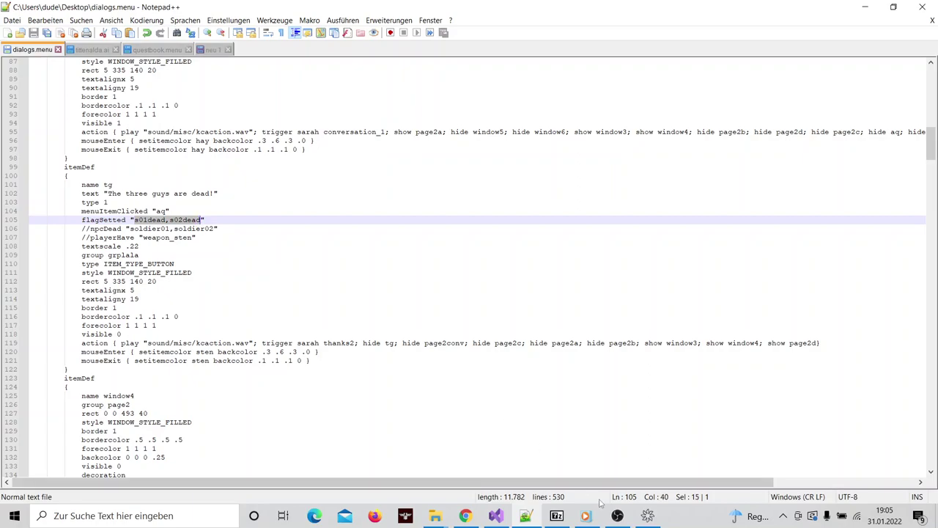
pyautogui.moveTo(585, 515)
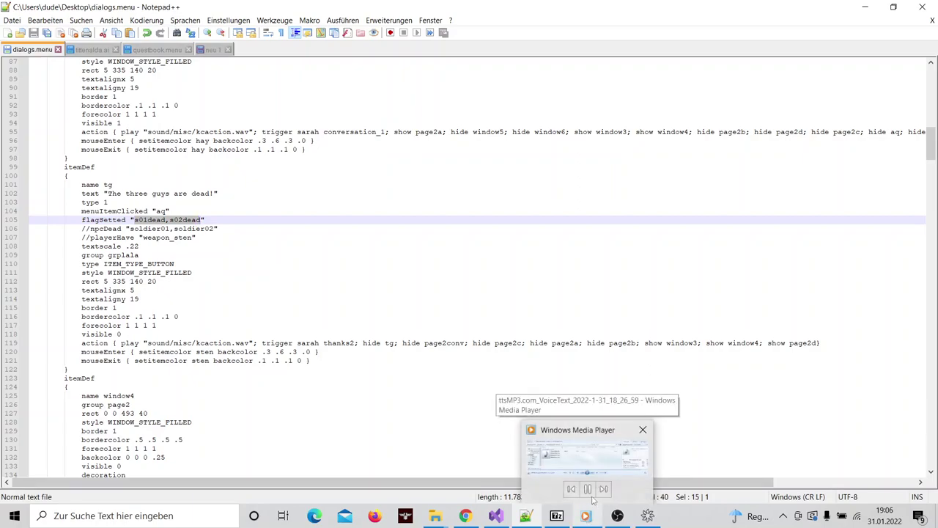
pyautogui.click(603, 458)
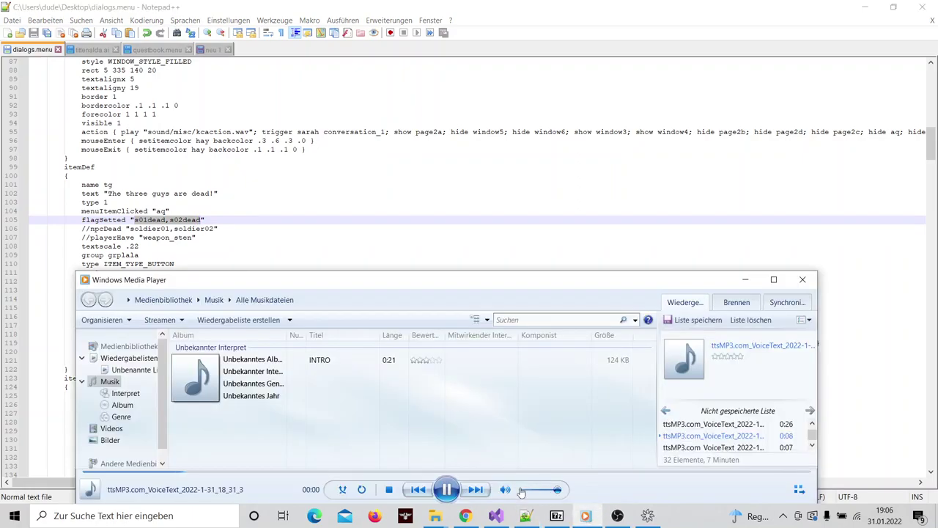
pyautogui.click(445, 489)
pyautogui.click(89, 49)
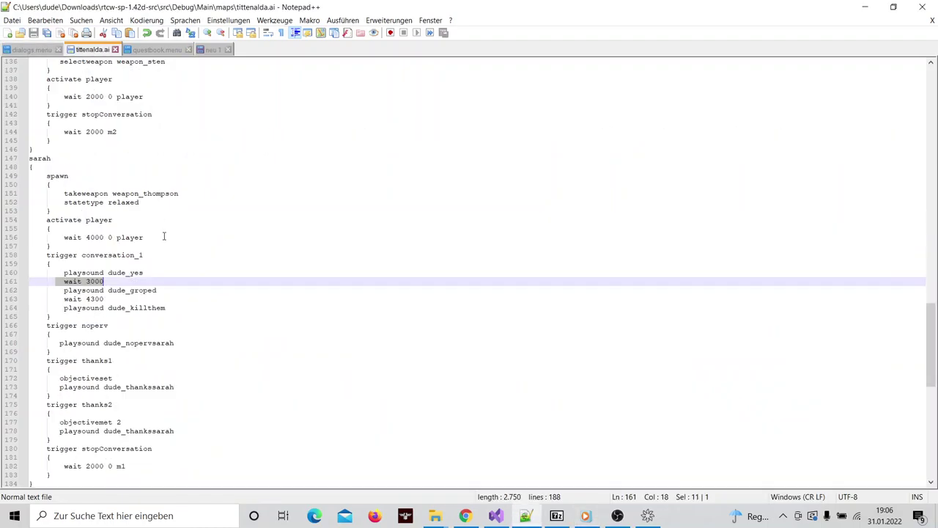
pyautogui.scroll(5, 164, 237)
pyautogui.scroll(4, 164, 237)
pyautogui.scroll(5, 164, 237)
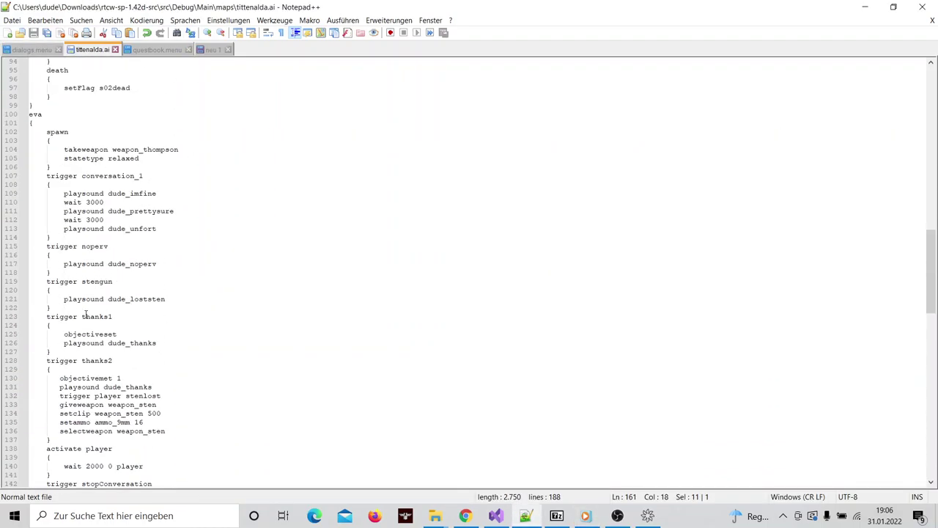
pyautogui.scroll(2, 85, 314)
pyautogui.scroll(2, 85, 314)
pyautogui.moveTo(932, 235)
pyautogui.mouseDown()
pyautogui.moveTo(930, 96)
pyautogui.moveTo(931, 183)
pyautogui.mouseUp()
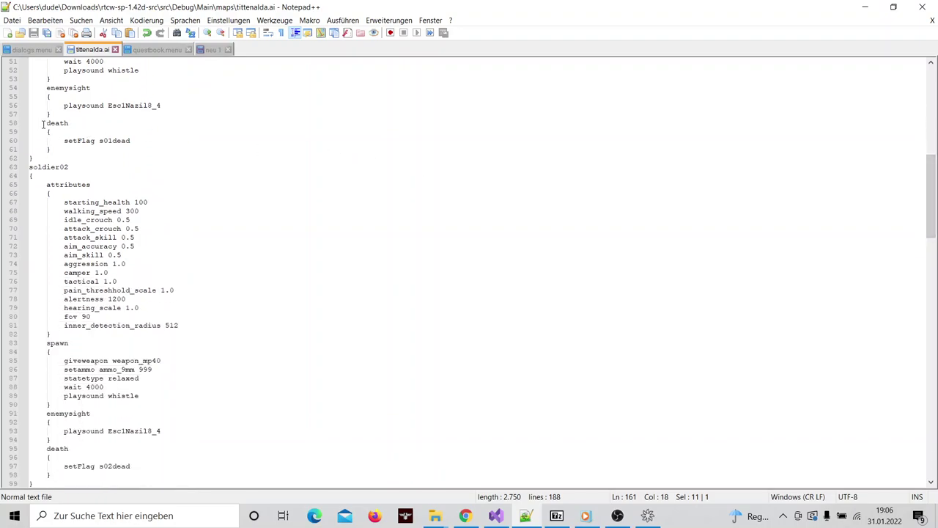
pyautogui.moveTo(43, 123)
pyautogui.mouseDown()
pyautogui.moveTo(114, 152)
pyautogui.moveTo(138, 142)
pyautogui.mouseUp()
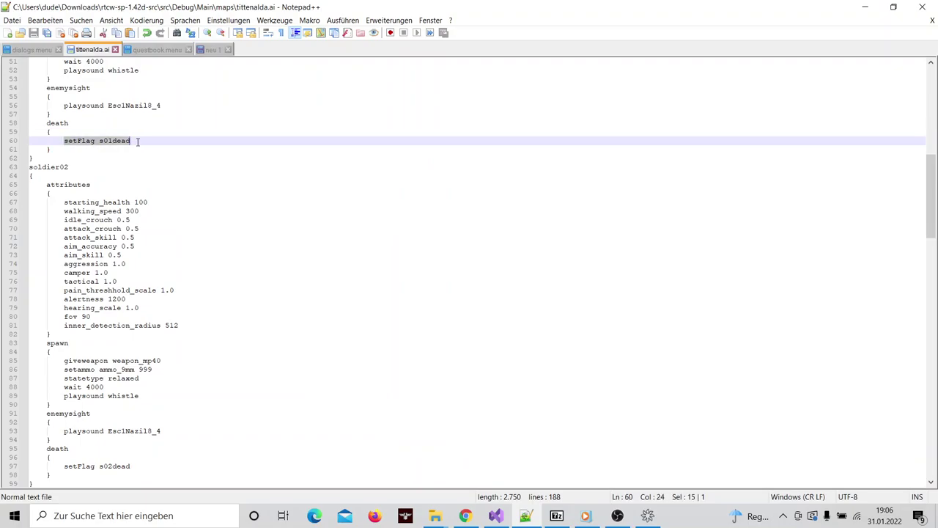
pyautogui.click(585, 515)
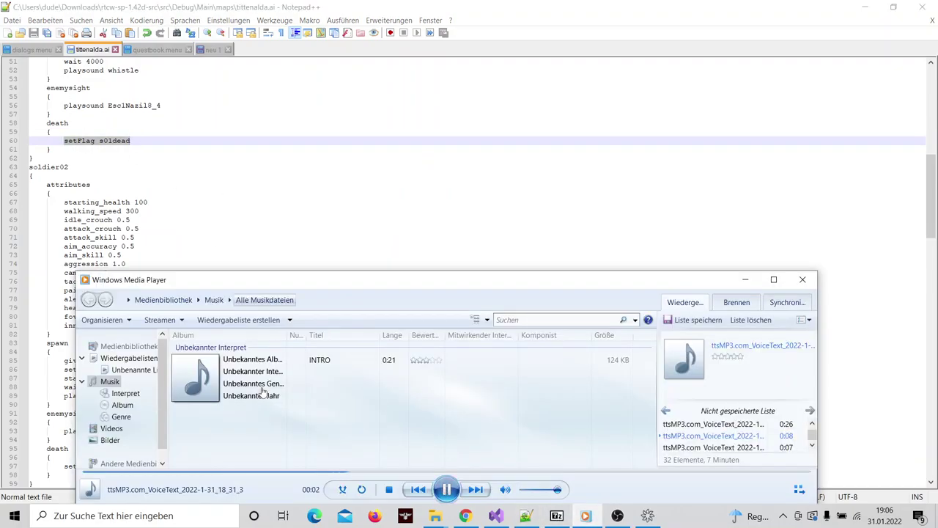
pyautogui.click(120, 471)
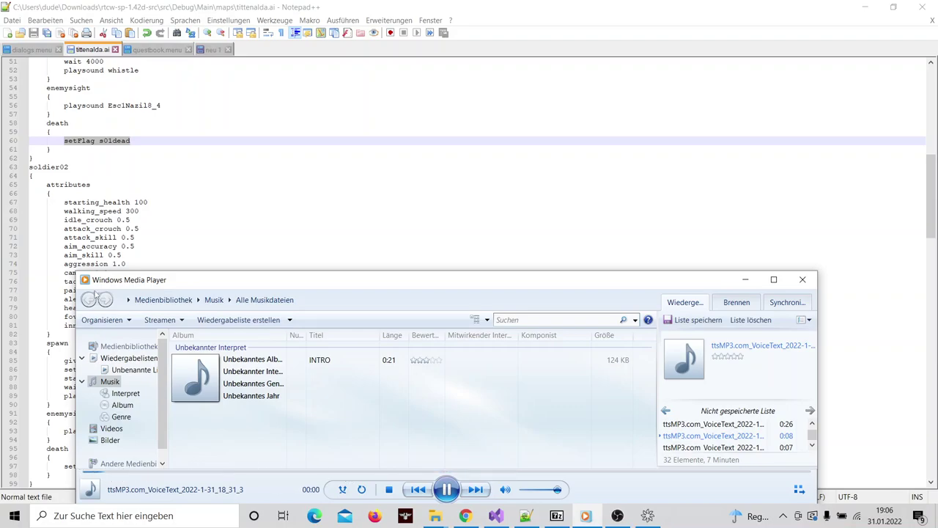
pyautogui.click(63, 144)
pyautogui.moveTo(64, 141); pyautogui.dragTo(131, 141)
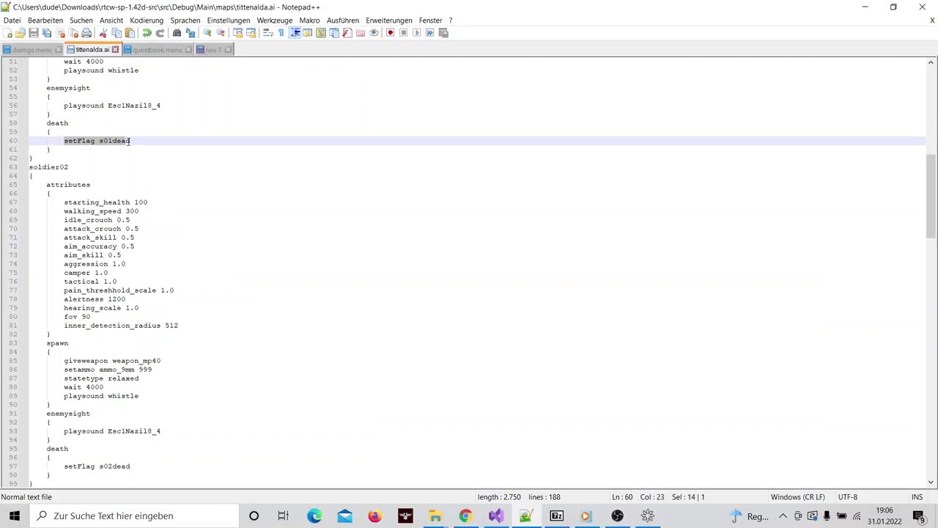
pyautogui.moveTo(64, 466); pyautogui.dragTo(132, 466)
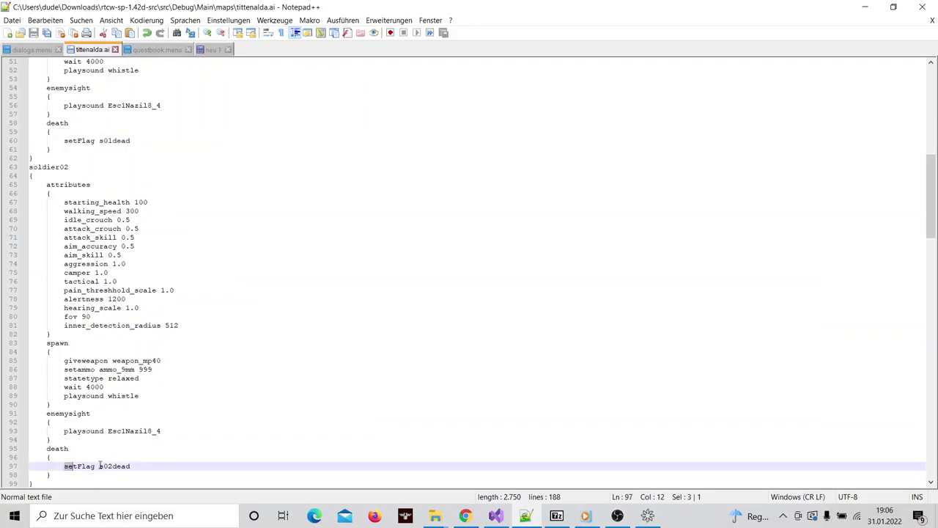
pyautogui.moveTo(63, 144); pyautogui.dragTo(139, 143)
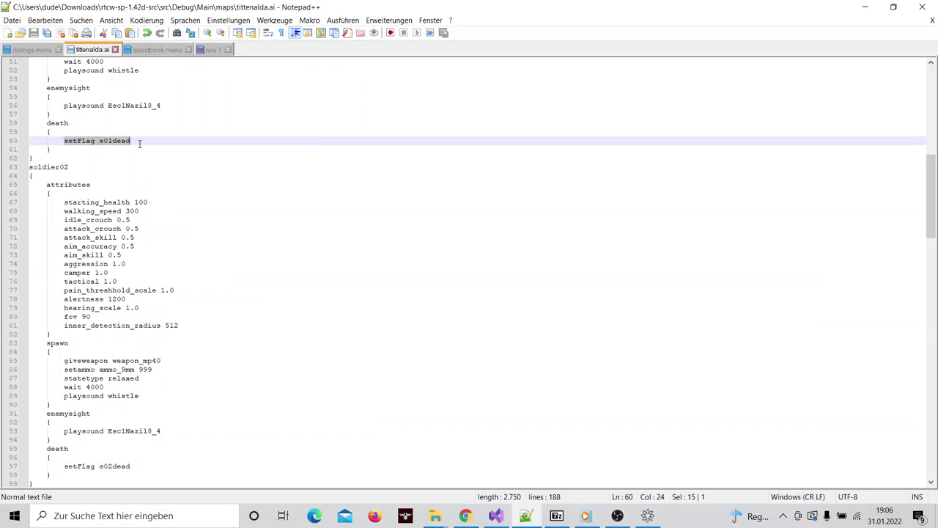
pyautogui.moveTo(63, 466); pyautogui.dragTo(132, 466)
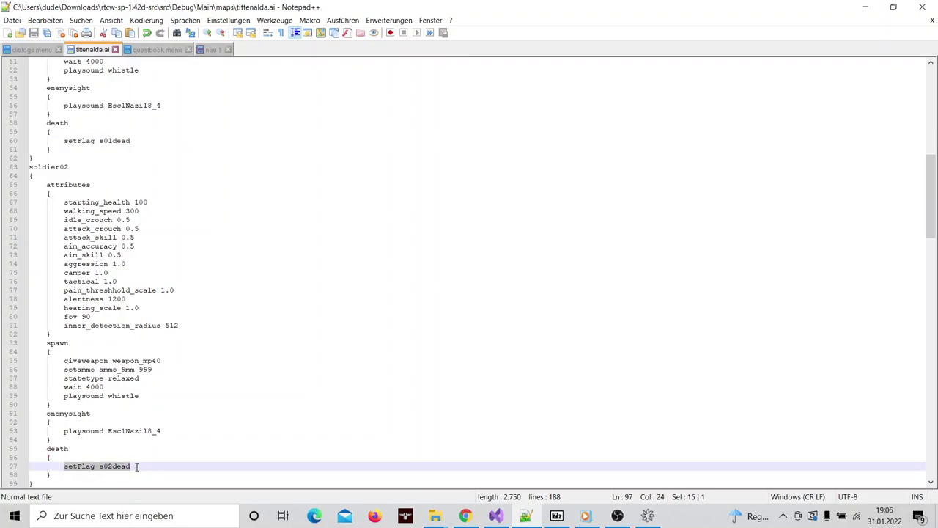
pyautogui.click(38, 49)
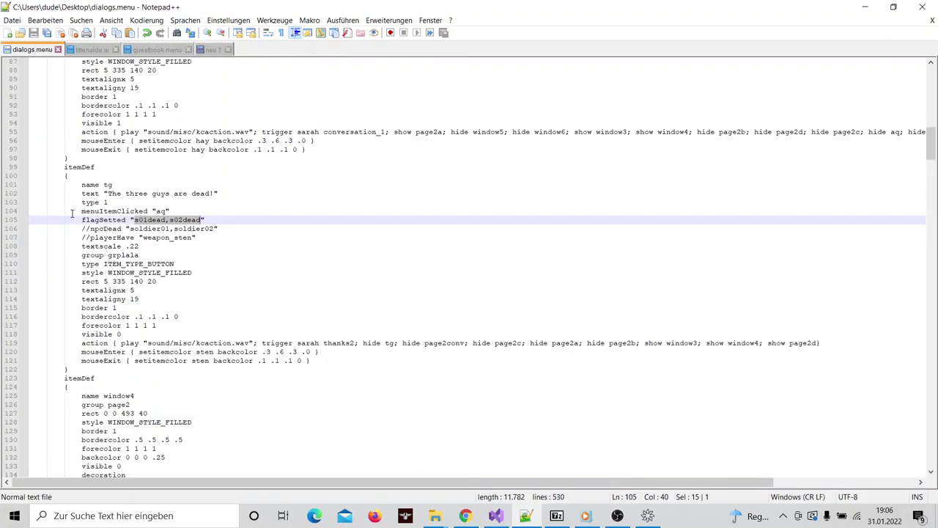
pyautogui.moveTo(72, 214); pyautogui.dragTo(222, 216)
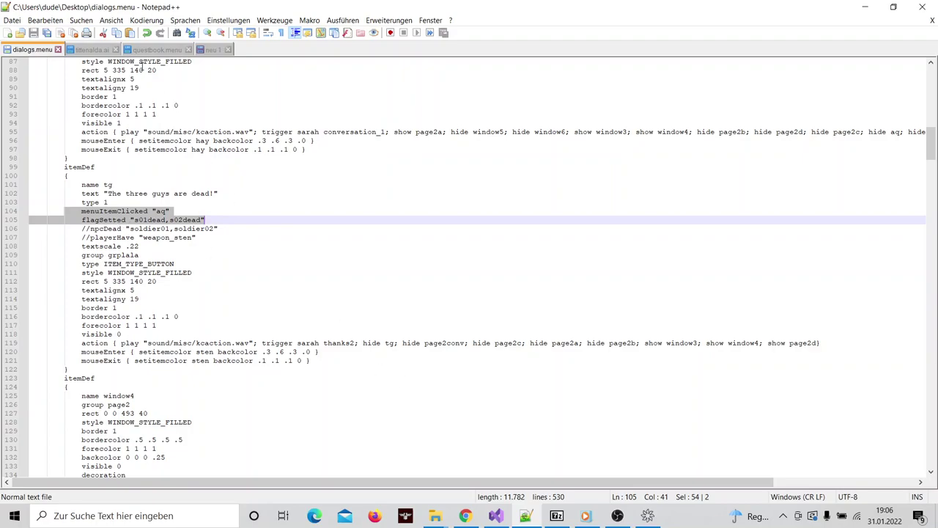
pyautogui.click(99, 49)
pyautogui.moveTo(933, 163); pyautogui.dragTo(933, 260)
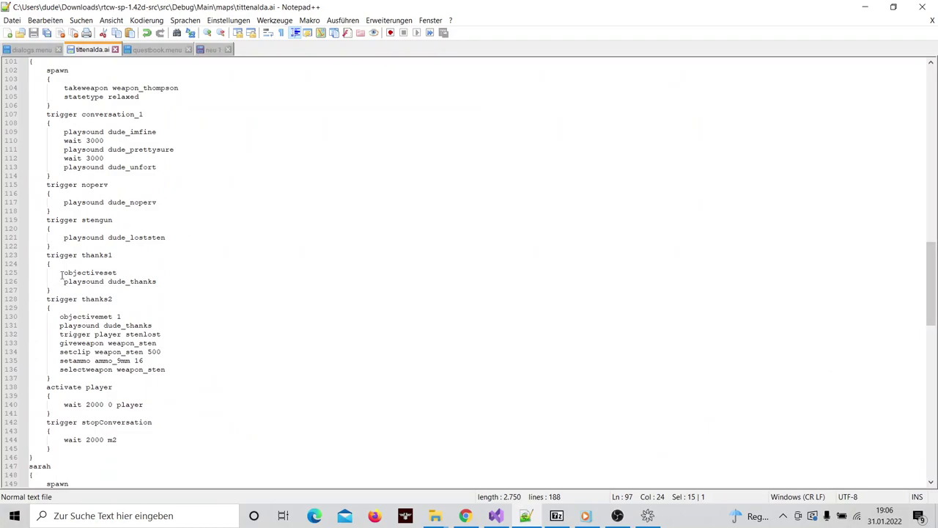
# Select objectiveset in eva's thanks1 trigger, then restore Windows Media Player
pyautogui.moveTo(64, 272); pyautogui.dragTo(119, 272)
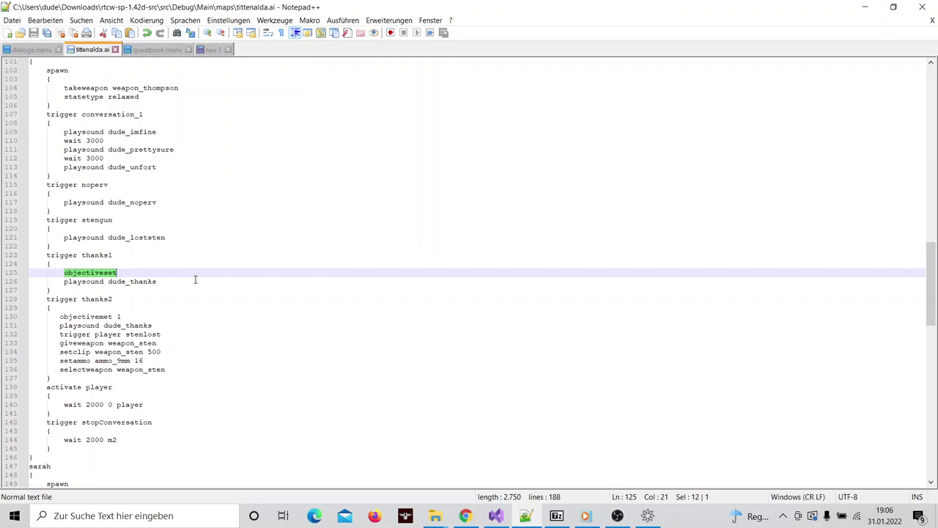
pyautogui.click(586, 515)
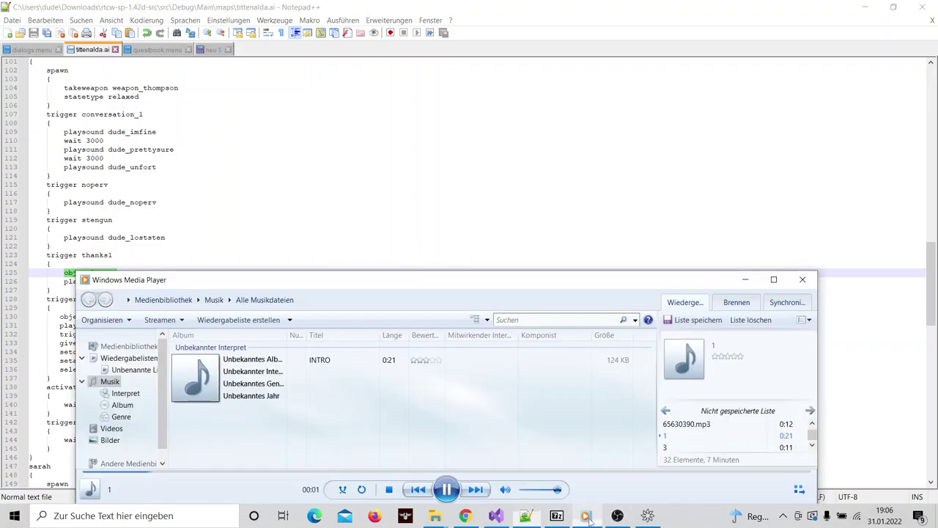